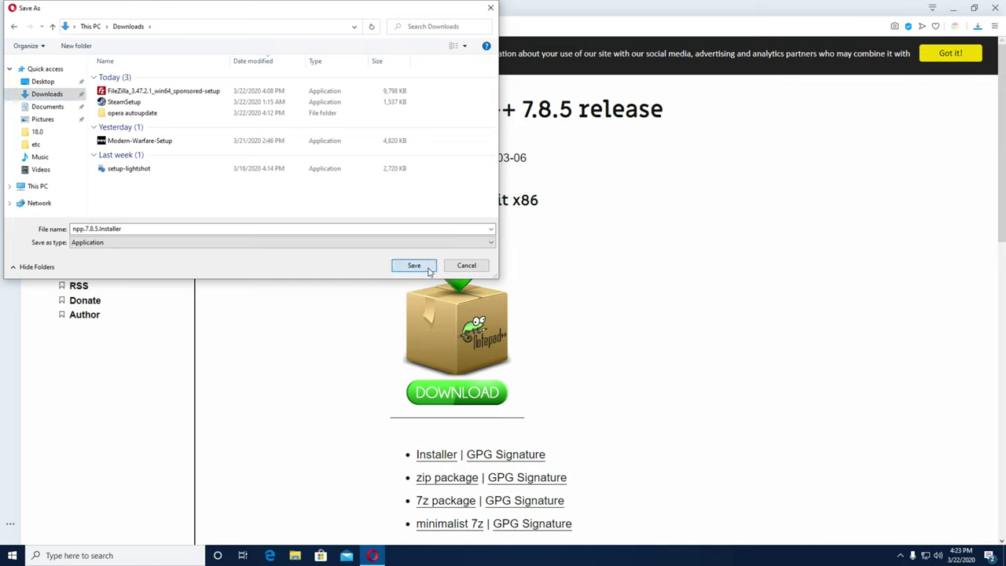
Start the downloaded Notepad++ 7.8.5 installer in English and proceed to choosing the install location
click(840, 53)
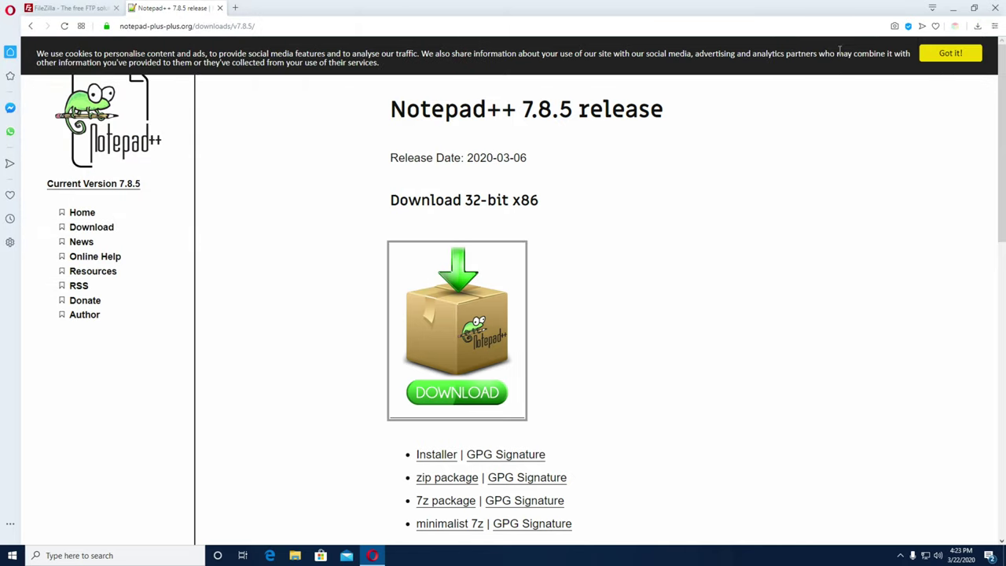
click(481, 355)
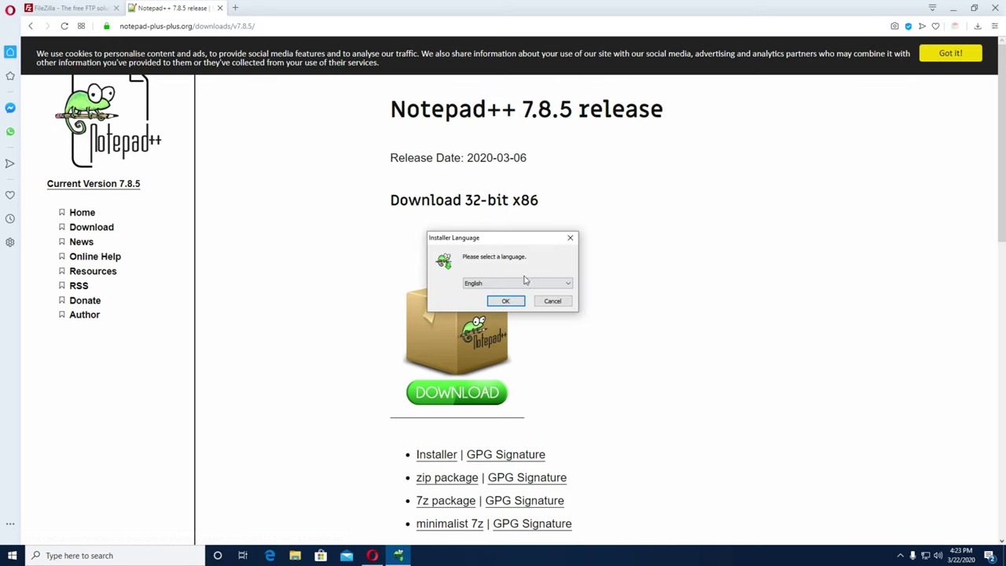
click(508, 301)
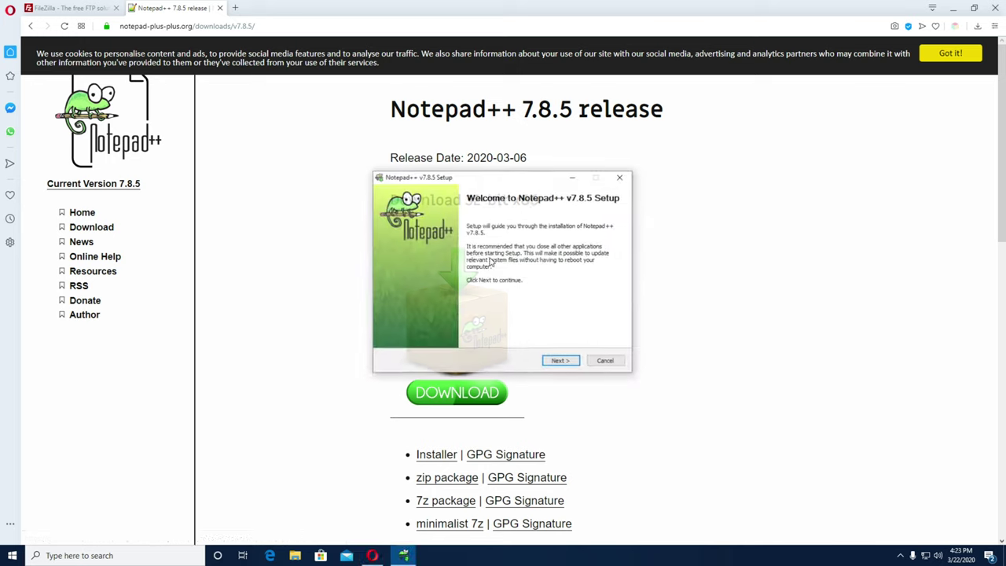
click(559, 361)
click(561, 361)
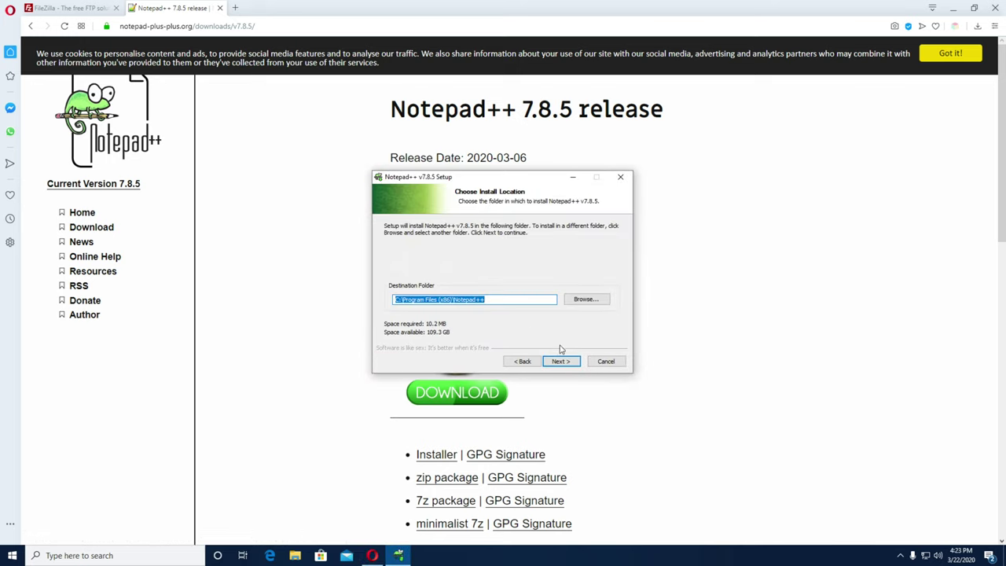
Install Notepad++ in the default folder with the Custom component selection and no desktop shortcut, finish setup, and close the editor
click(559, 361)
click(550, 249)
click(561, 362)
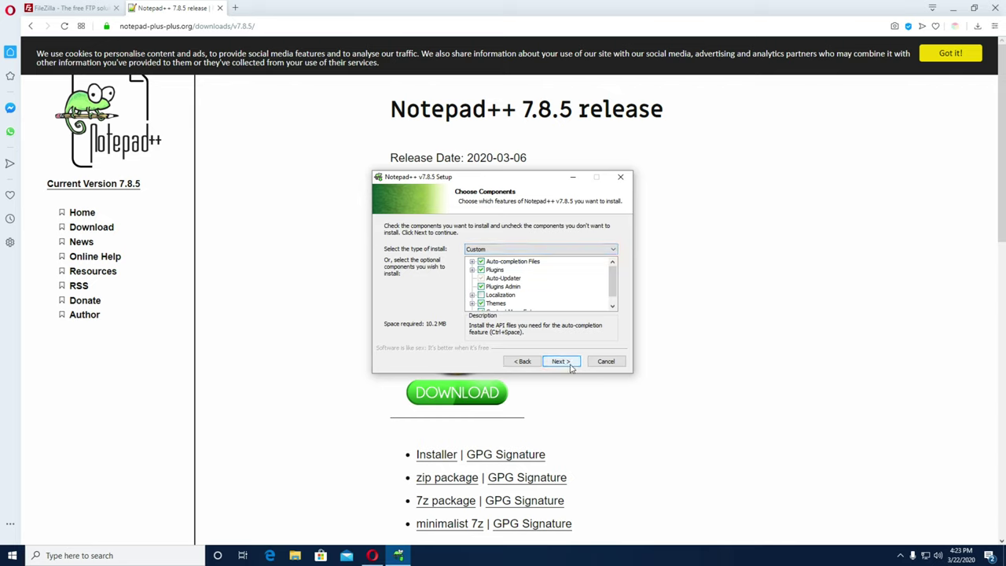
click(562, 361)
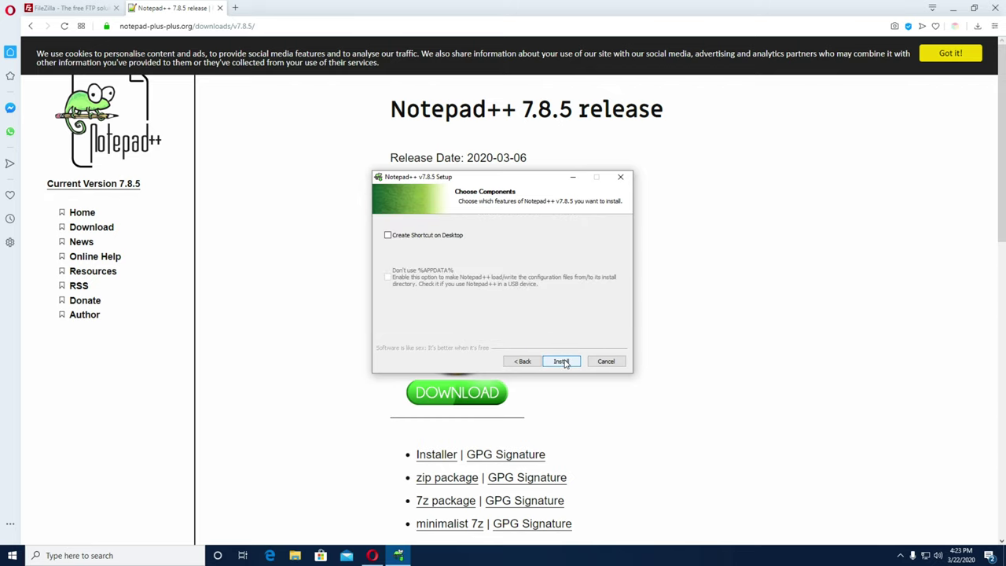
click(562, 361)
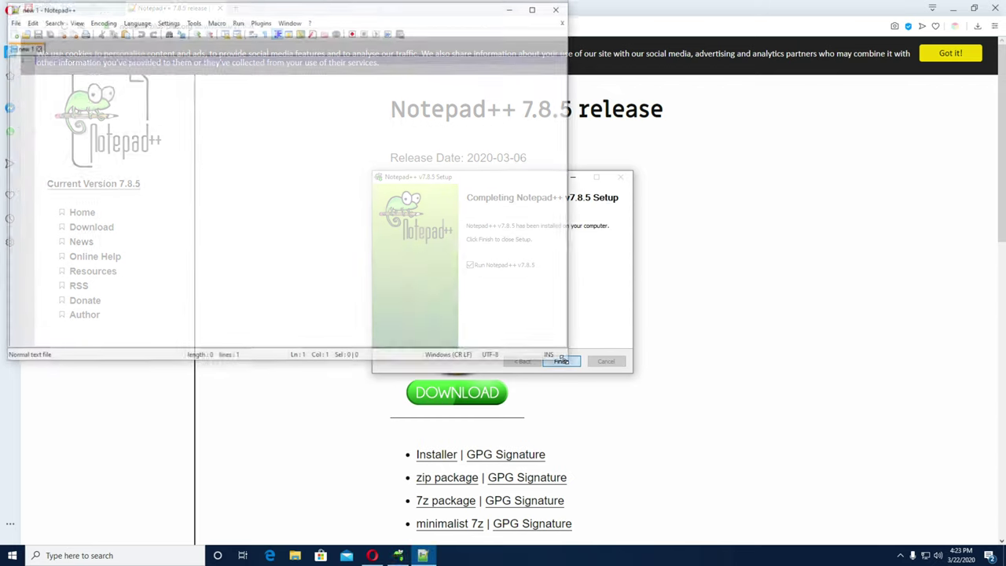
click(560, 8)
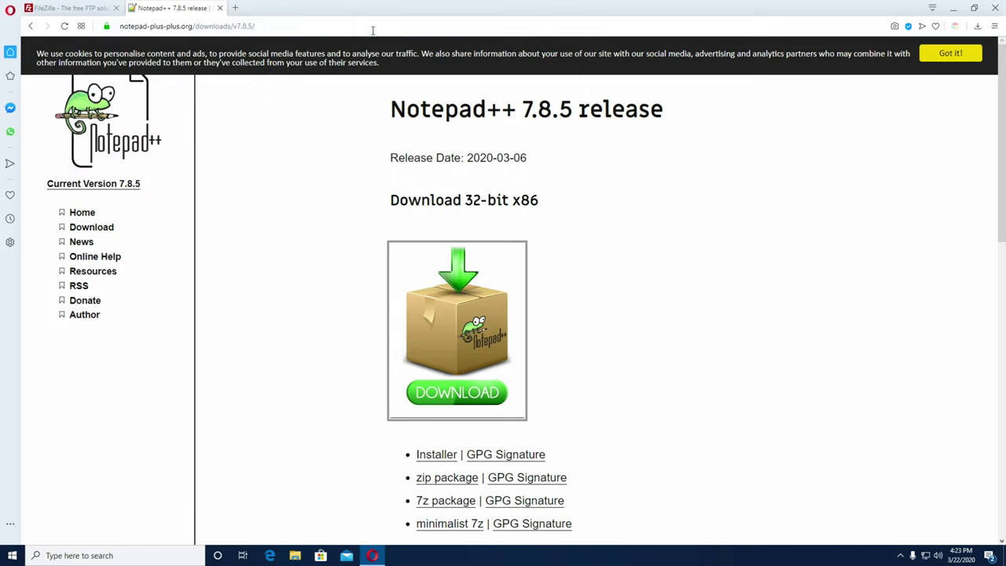
Close the Notepad++ page and download the standard 64-bit FileZilla Client installer into the Downloads folder
click(221, 8)
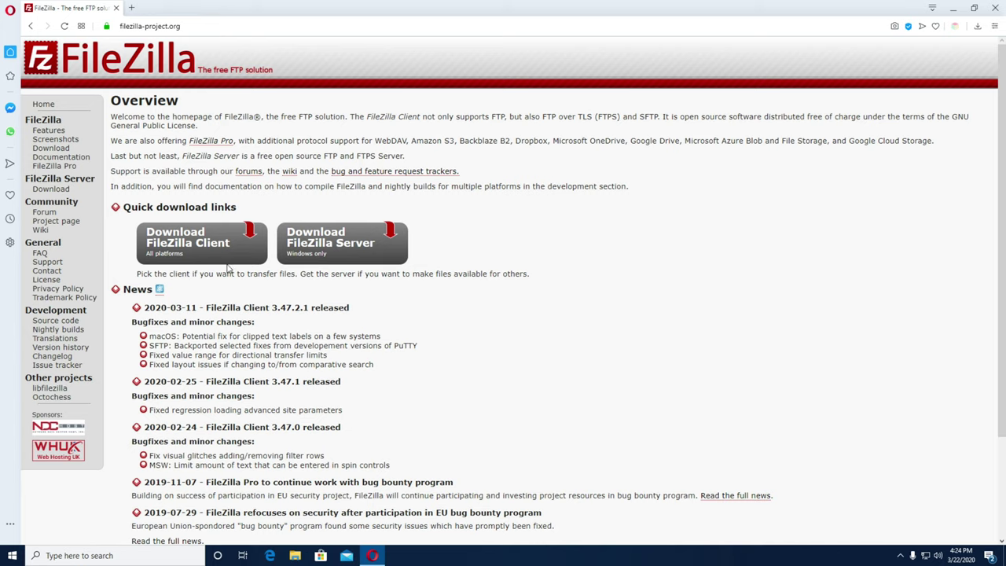
click(198, 245)
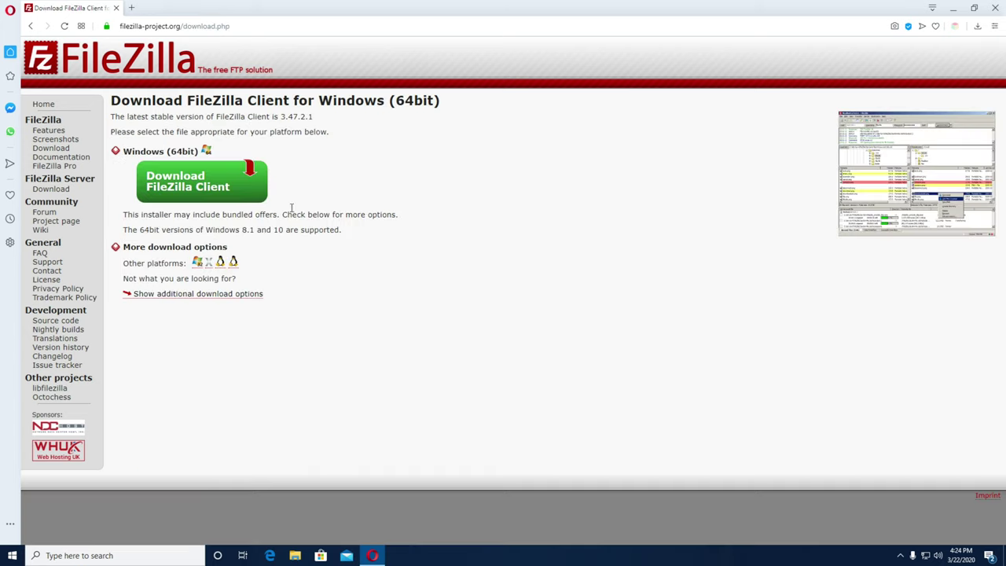
click(200, 184)
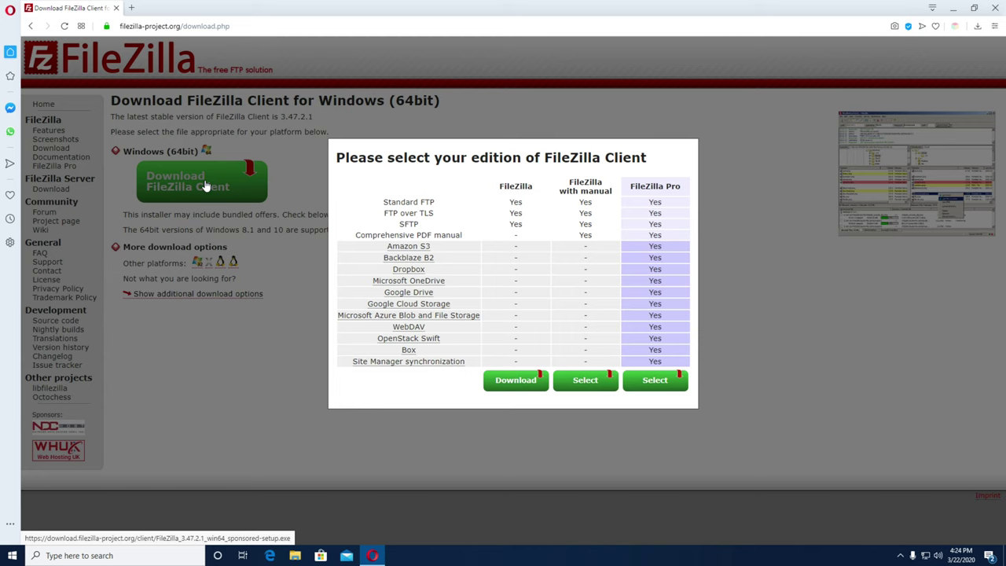
click(515, 380)
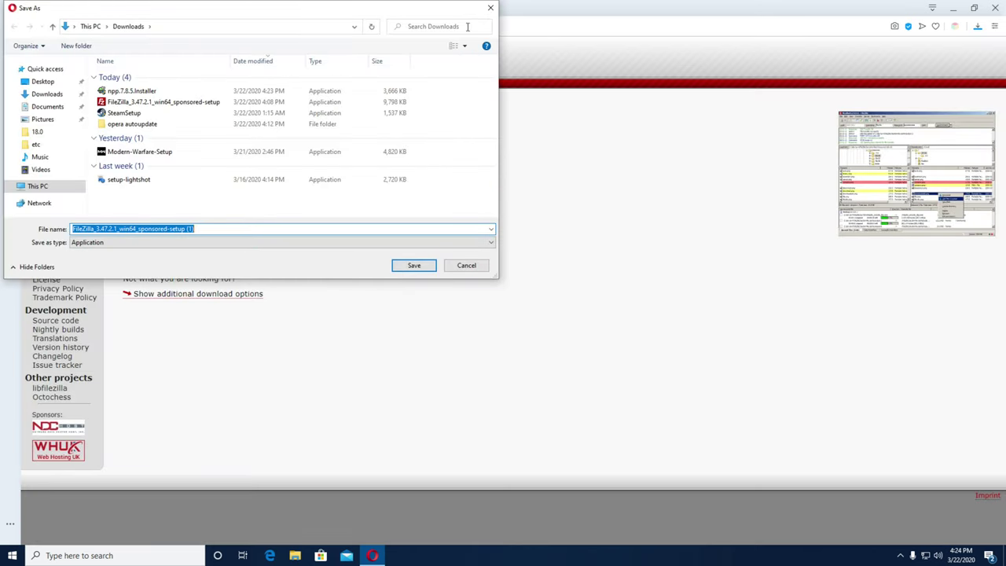
click(413, 265)
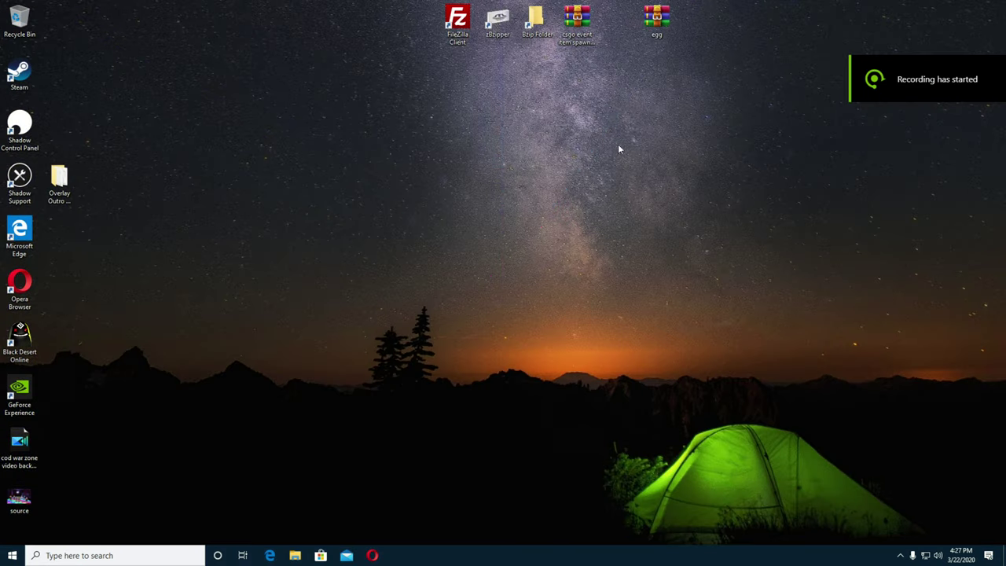
Place the egg archive beside the csgo event item spawner archive on the desktop and open it in WinRAR
drag(657, 21, 459, 23)
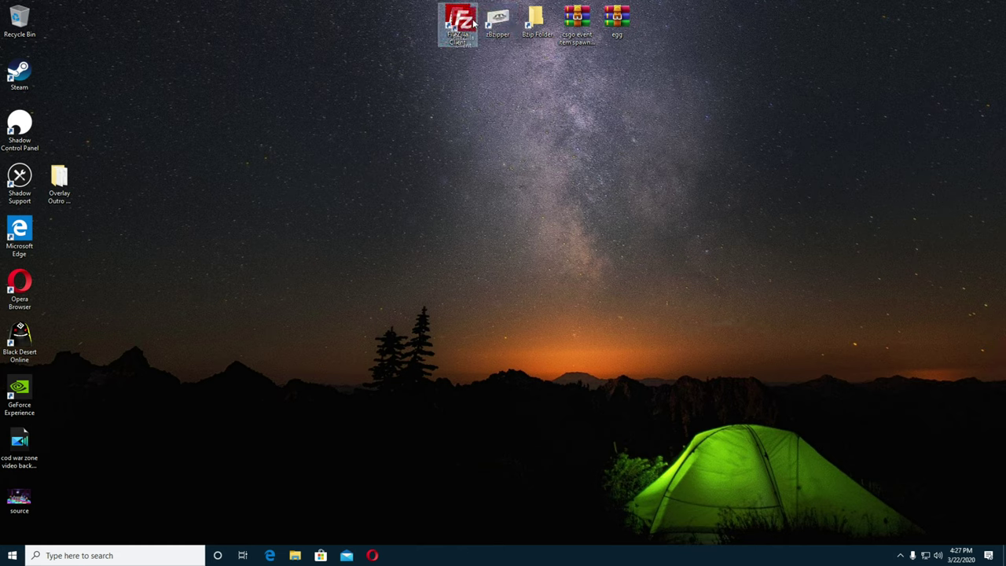
click(502, 91)
click(617, 22)
right_click(618, 20)
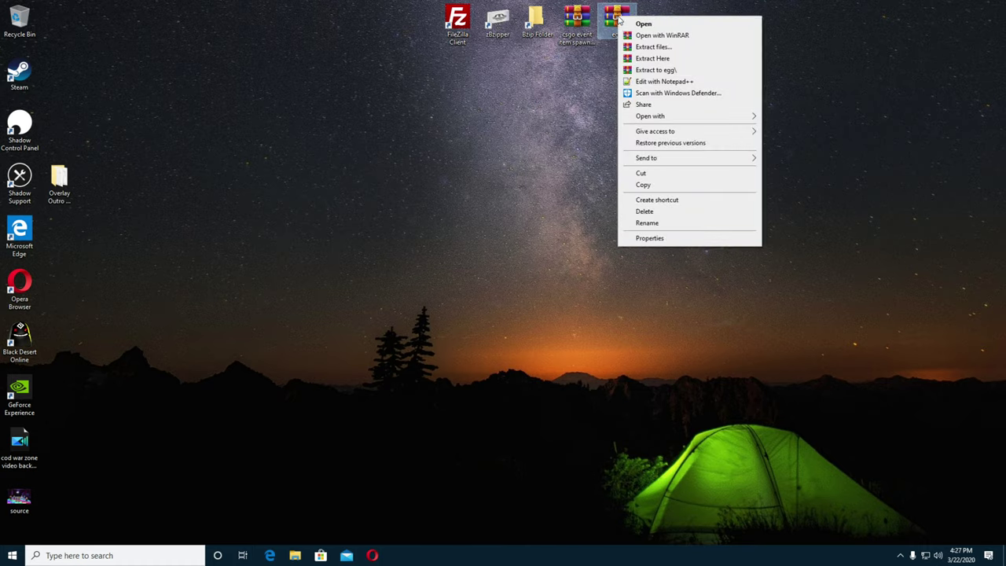
double_click(616, 20)
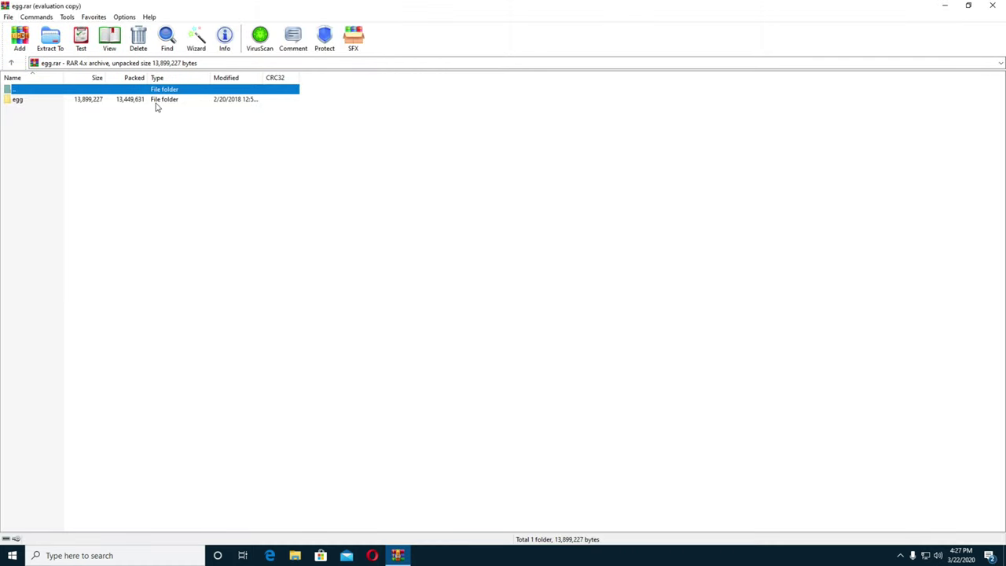
Extract the egg folder from the archive to the Desktop and close WinRAR
click(85, 99)
click(50, 37)
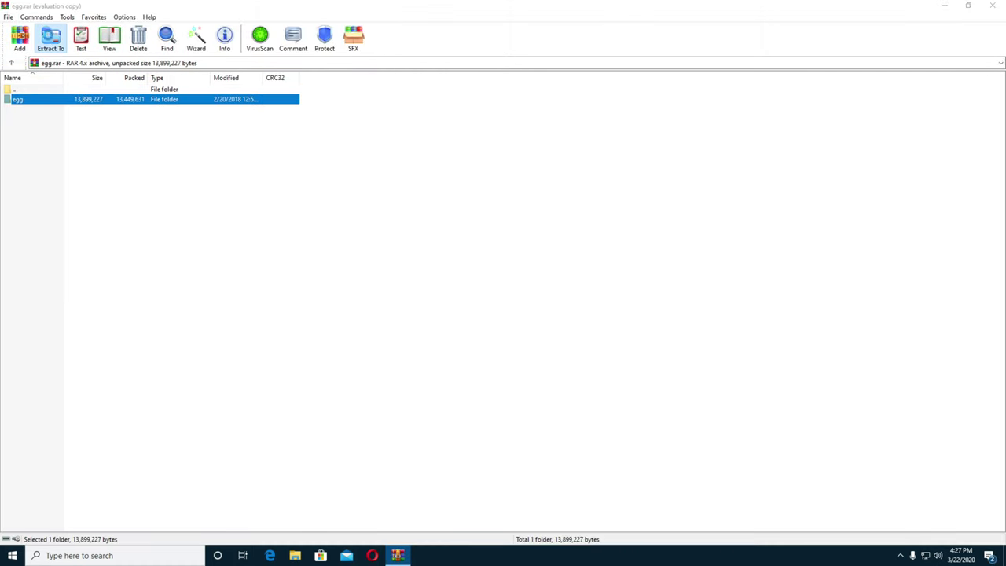
click(526, 226)
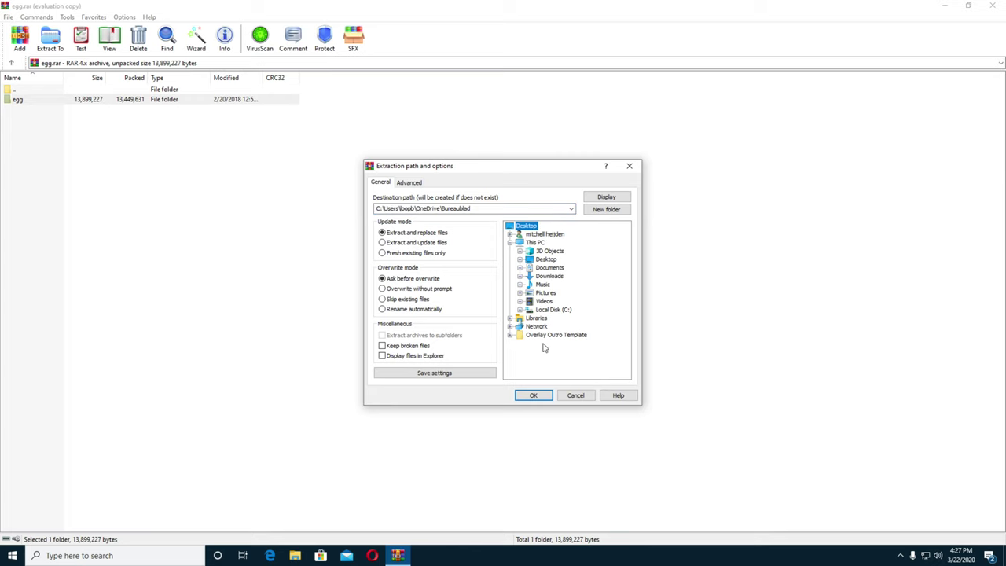
click(534, 396)
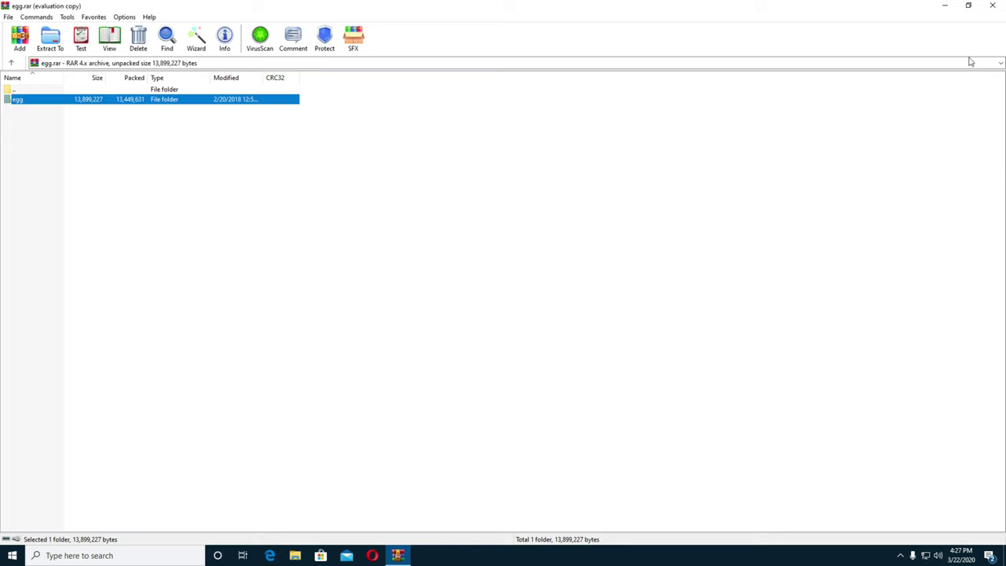
click(998, 6)
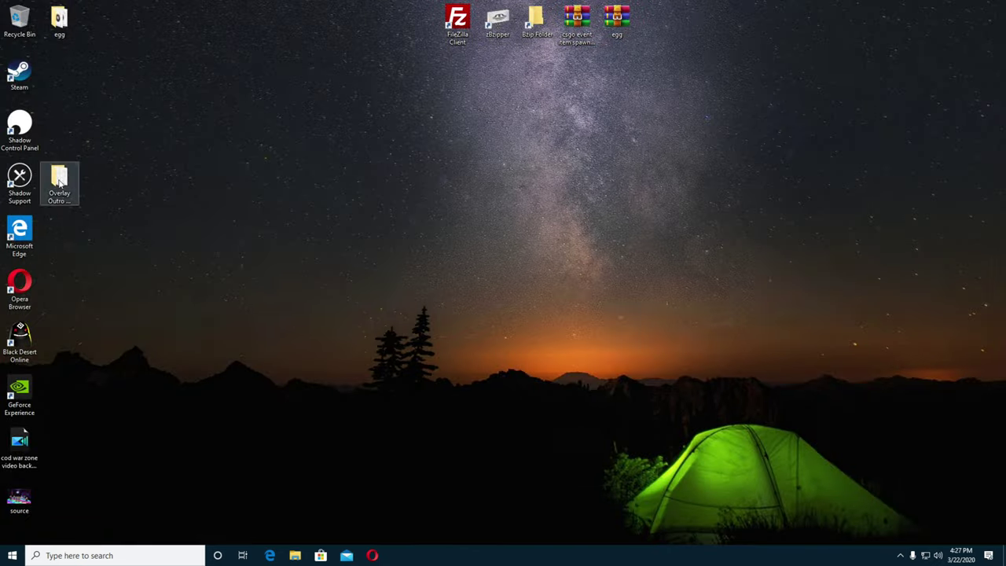
Delete the egg archive and open the extracted egg folder, placing it below the row of desktop shortcuts
drag(63, 22, 26, 22)
drag(656, 22, 574, 144)
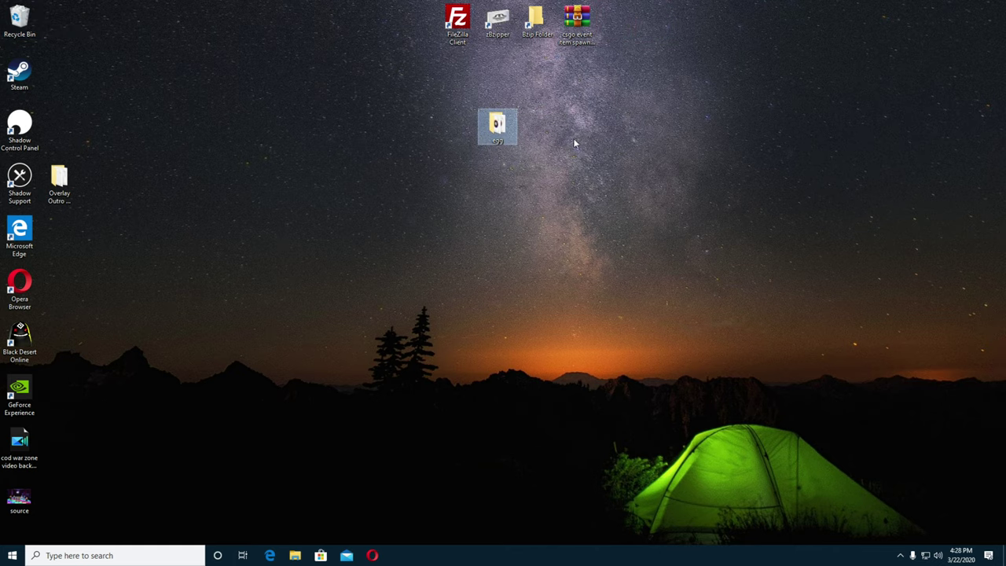
double_click(498, 126)
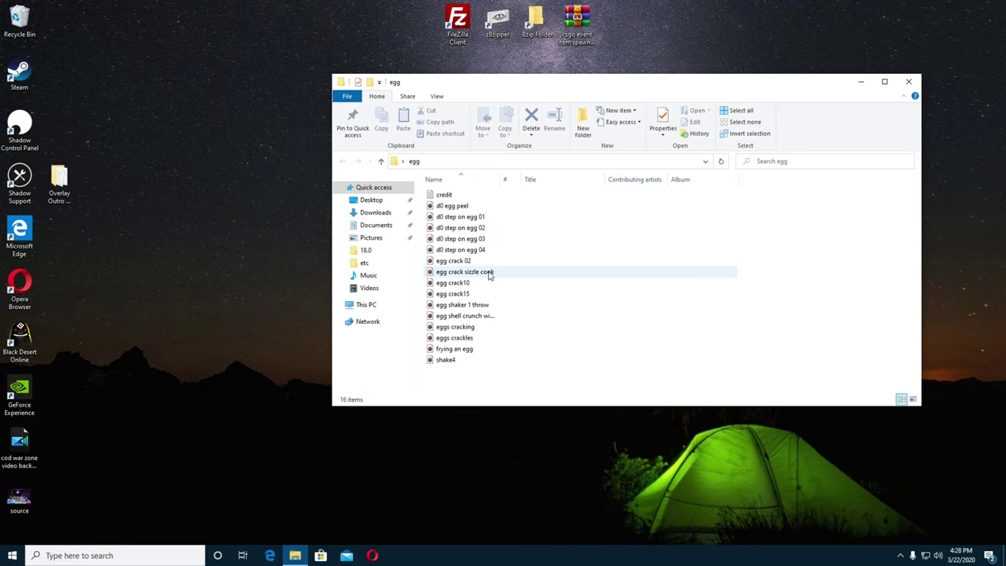
Play the "egg shell crunch wide dried 04" sound file to preview it, and close Groove Music
click(493, 319)
double_click(486, 316)
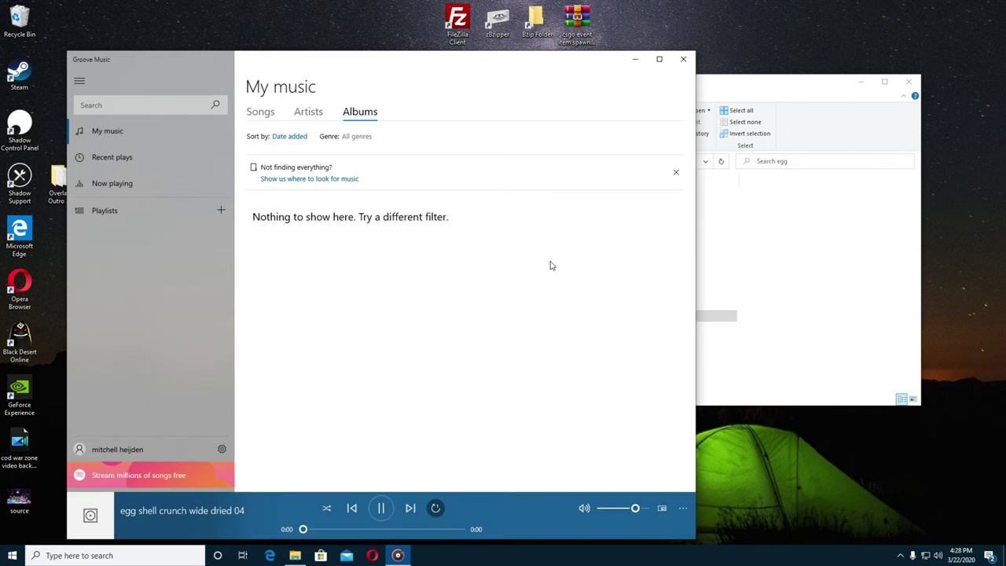
click(683, 59)
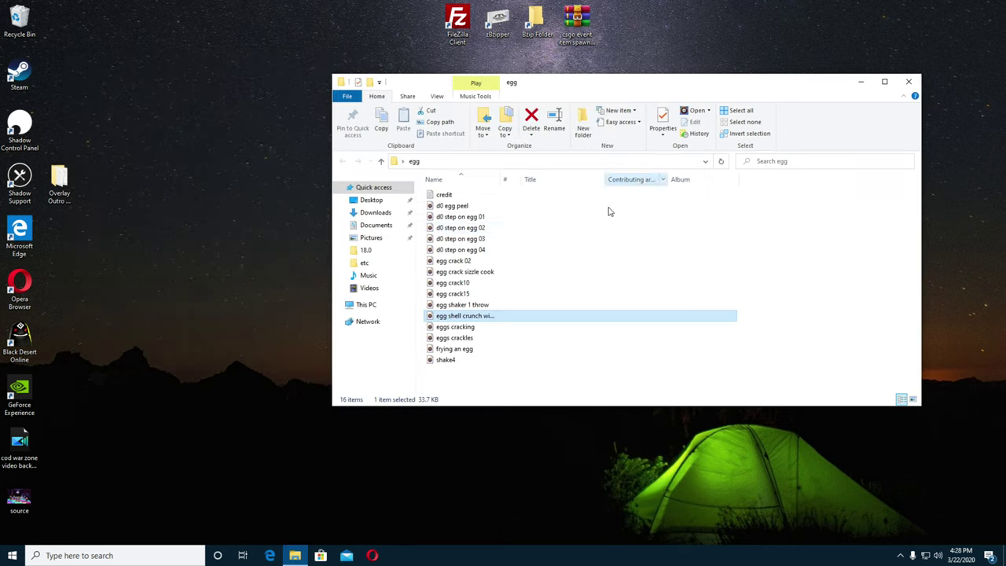
Put the "egg shell crunch wide dried 04" sound file on the desktop and delete the egg folder
drag(493, 317, 737, 26)
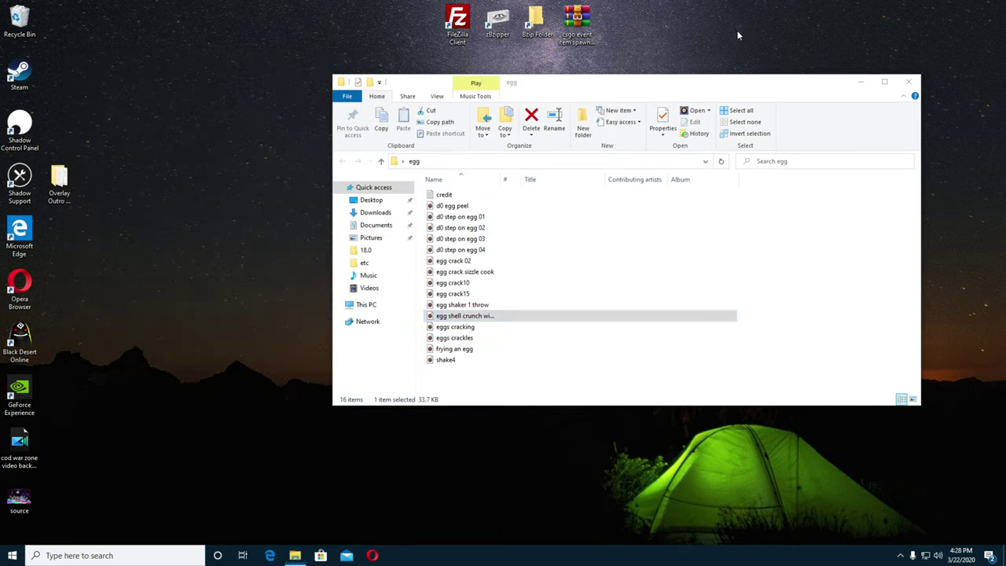
click(905, 85)
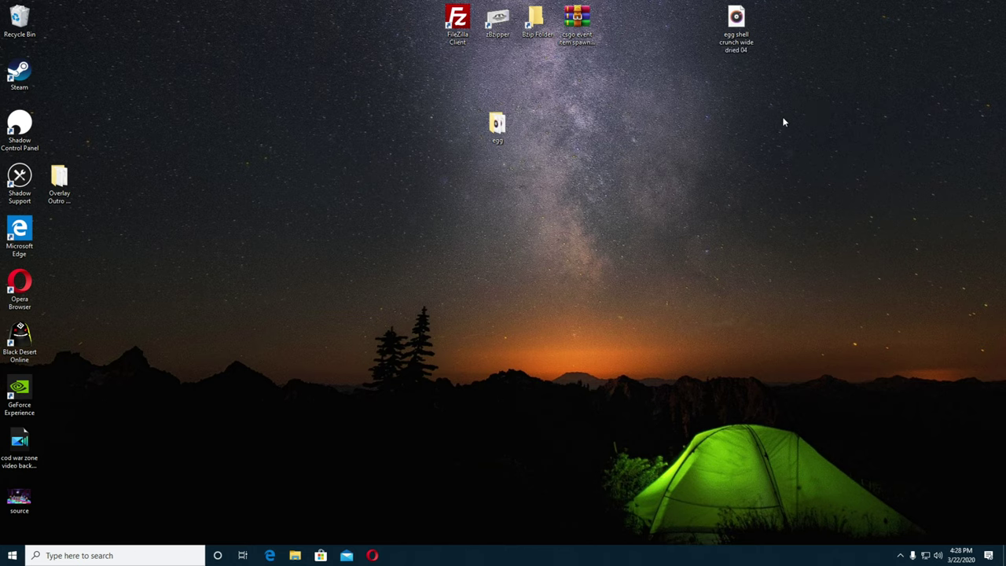
drag(497, 124, 28, 21)
drag(735, 22, 519, 126)
click(660, 137)
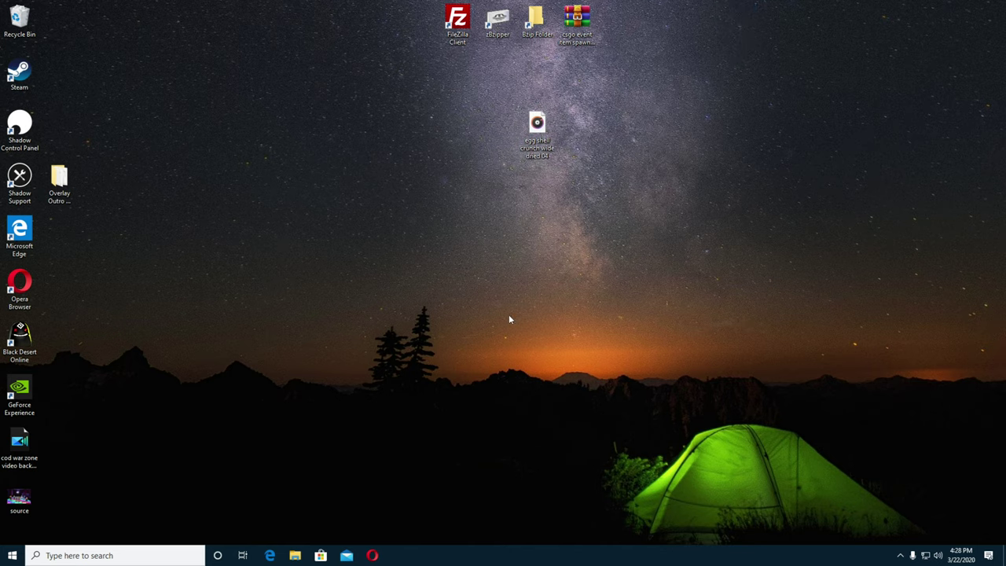
click(158, 555)
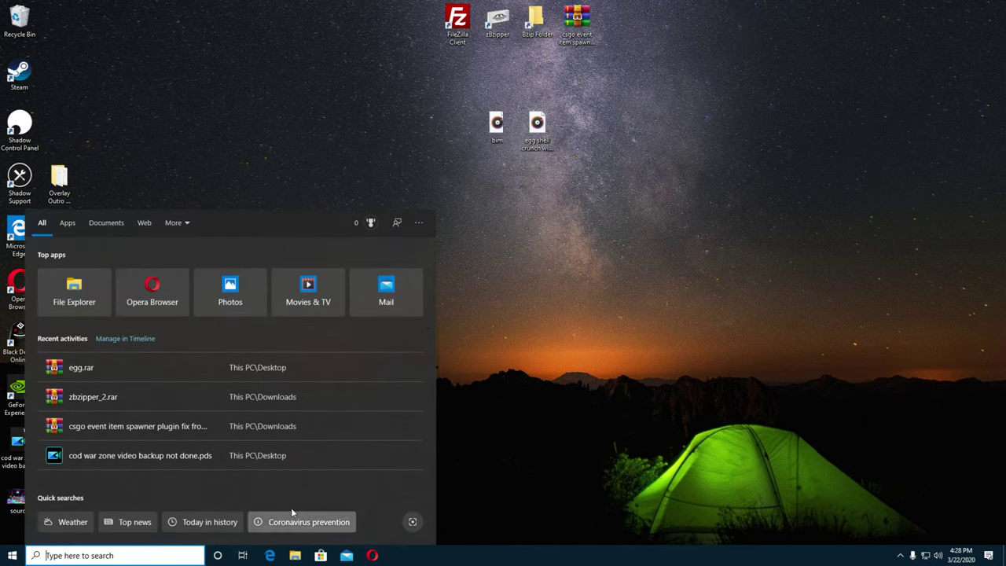
key(Escape)
drag(597, 137, 575, 165)
Rename the "egg shell crunch wide dried 04" sound file on the desktop as "easter eggs event"
right_click(532, 139)
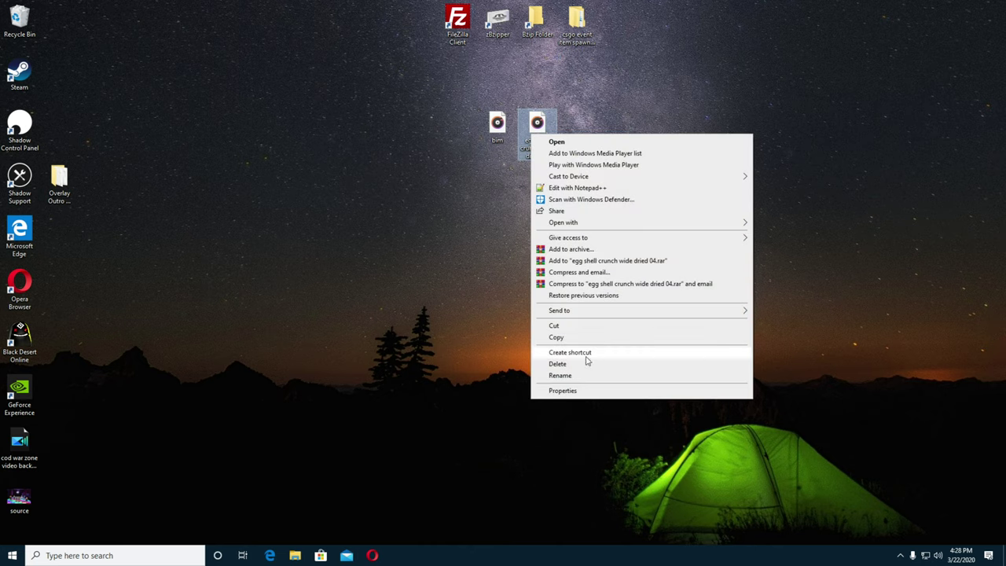
click(574, 380)
text(c)
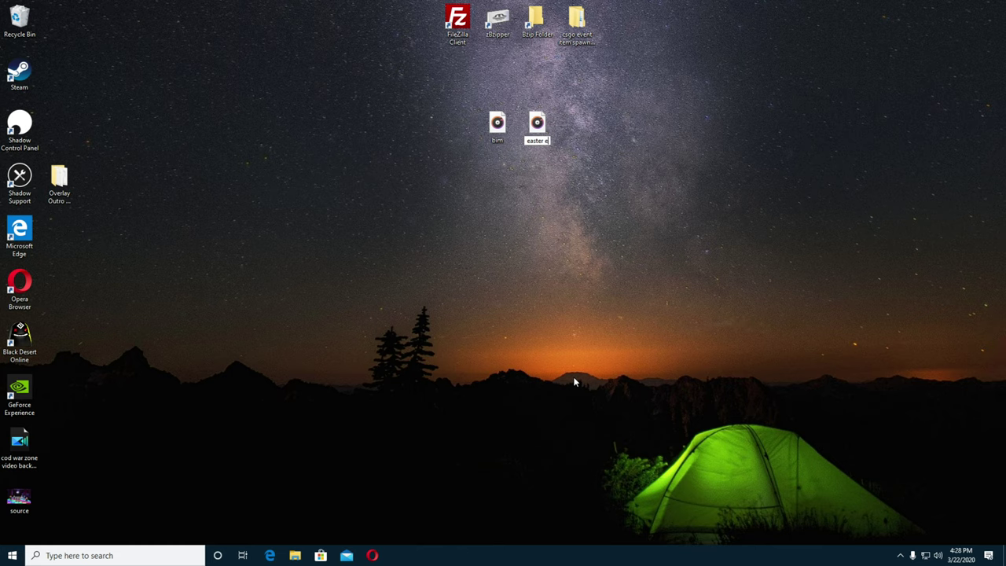
text(aster eggs event)
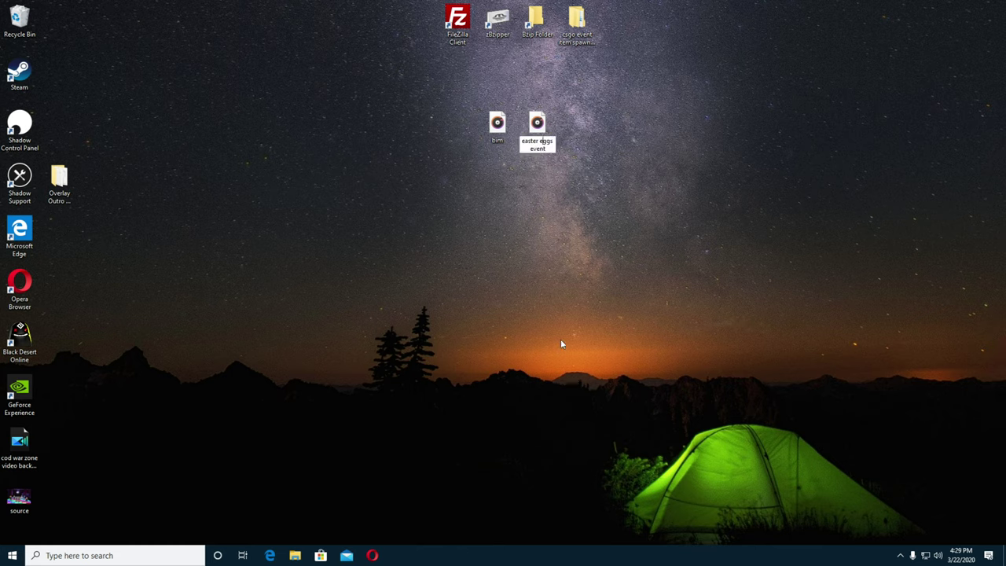
key(Return)
click(673, 174)
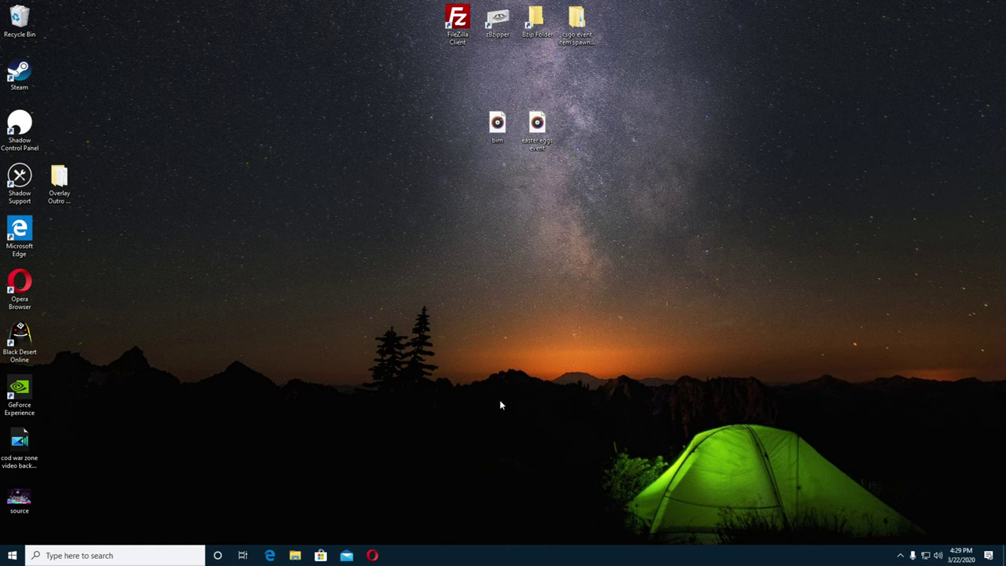
Switch to CyberLink PowerDirector 18 and start a 16:9 project in Full Mode
click(159, 557)
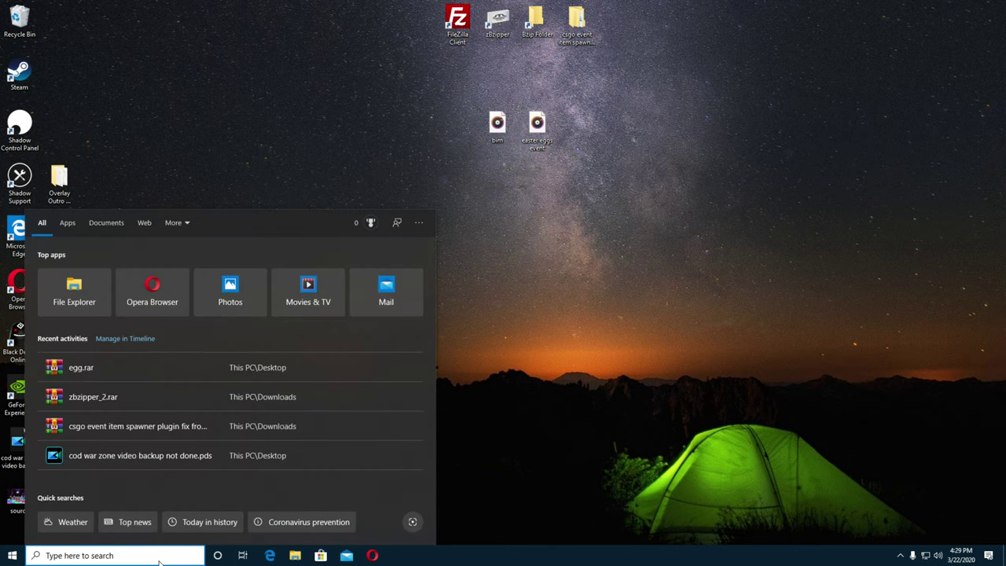
text(cyber)
key(Return)
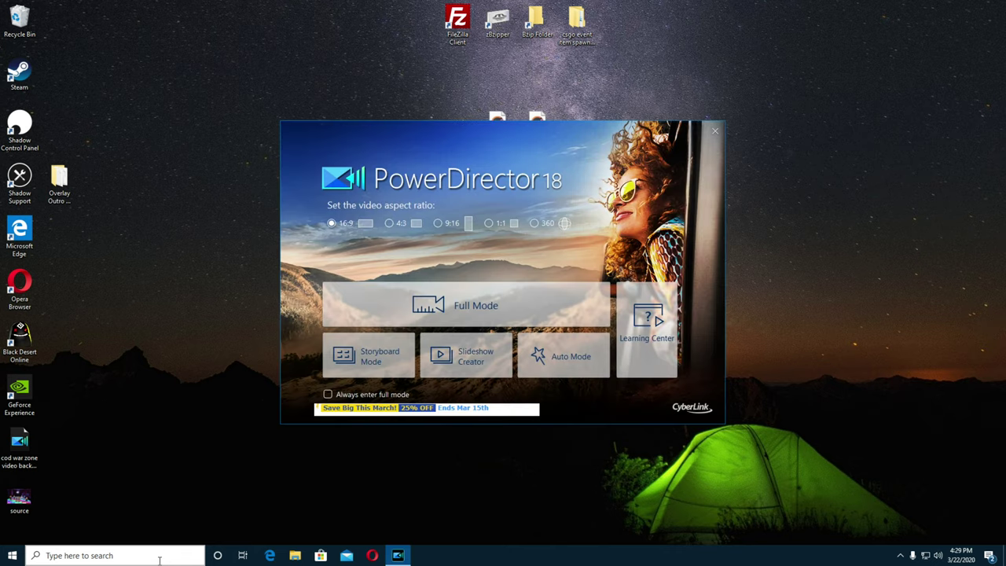
click(484, 297)
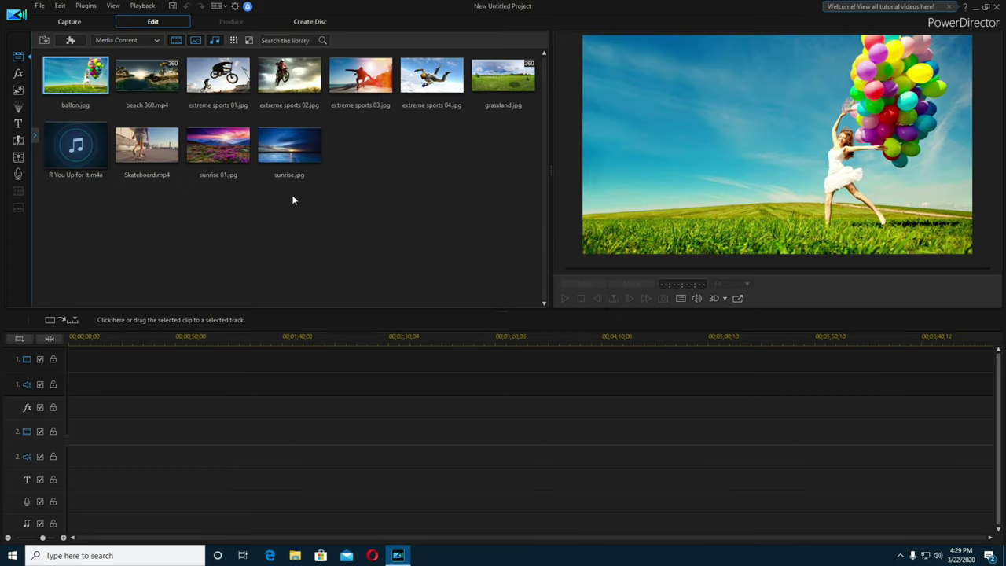
Clear the sample media from the library and import bim.mp3 and easter eggs event.mp3 from the desktop
key(Delete)
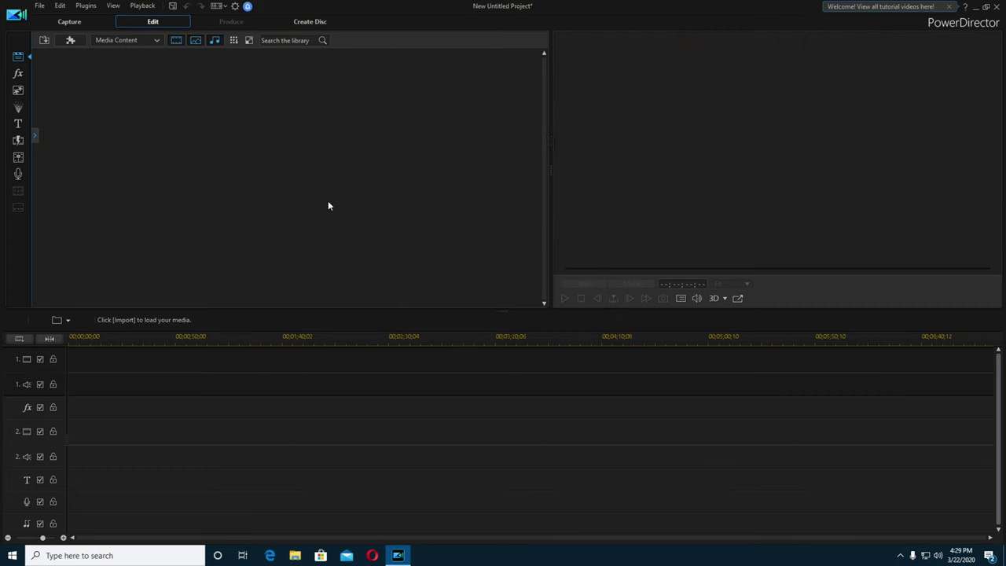
click(43, 6)
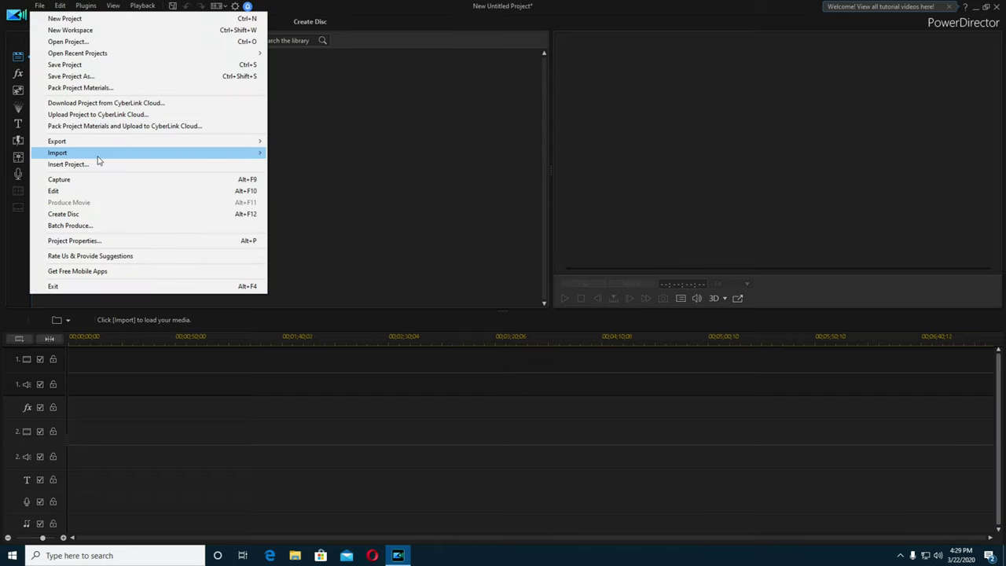
mouse_move(157, 155)
click(300, 154)
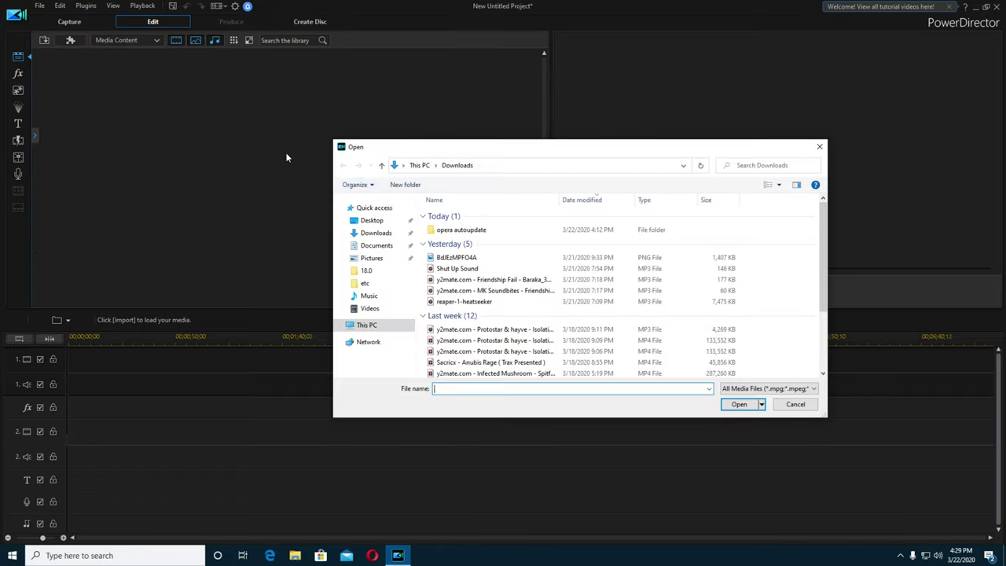
click(385, 223)
click(569, 236)
ctrl+click(733, 235)
click(737, 404)
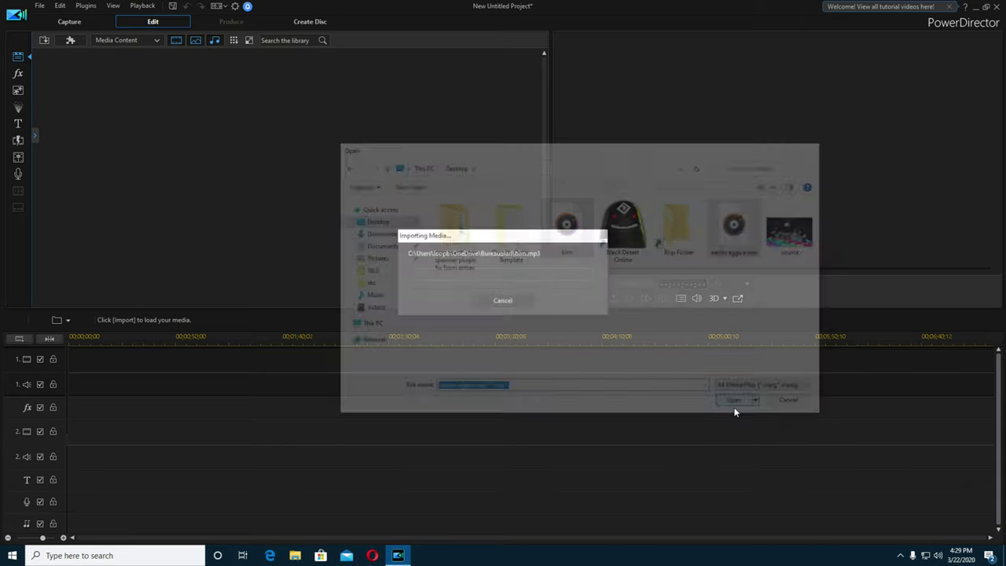
Place bim.mp3 at the start of audio track 1 and play it back
click(97, 114)
drag(64, 89, 93, 337)
drag(69, 385, 75, 383)
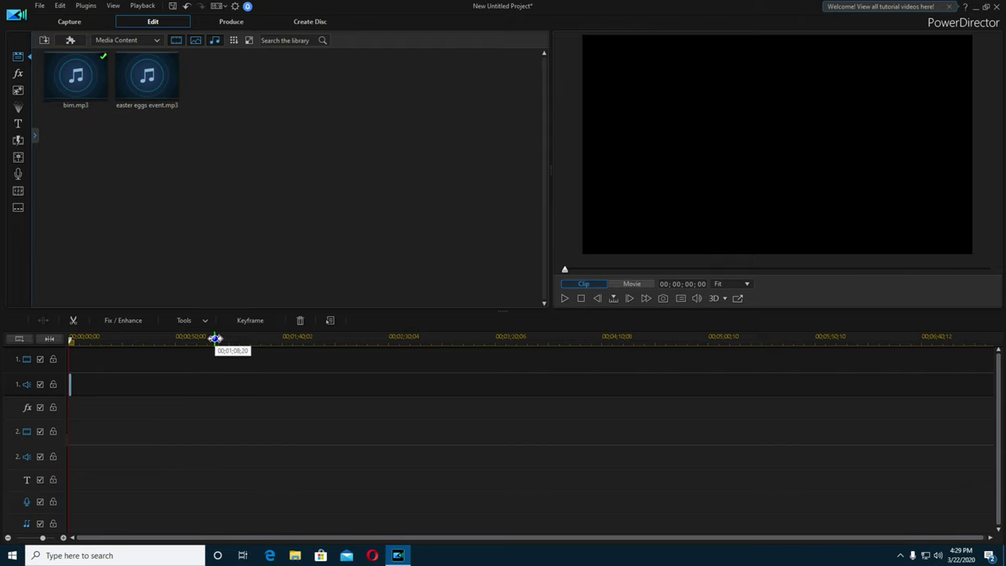
drag(330, 352, 534, 353)
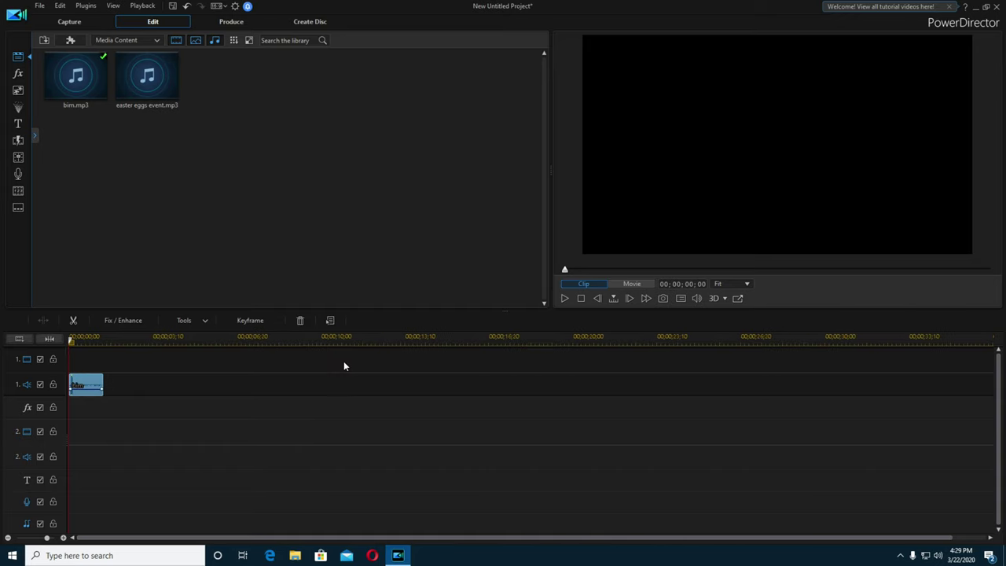
drag(333, 341, 587, 360)
drag(292, 341, 462, 353)
click(567, 300)
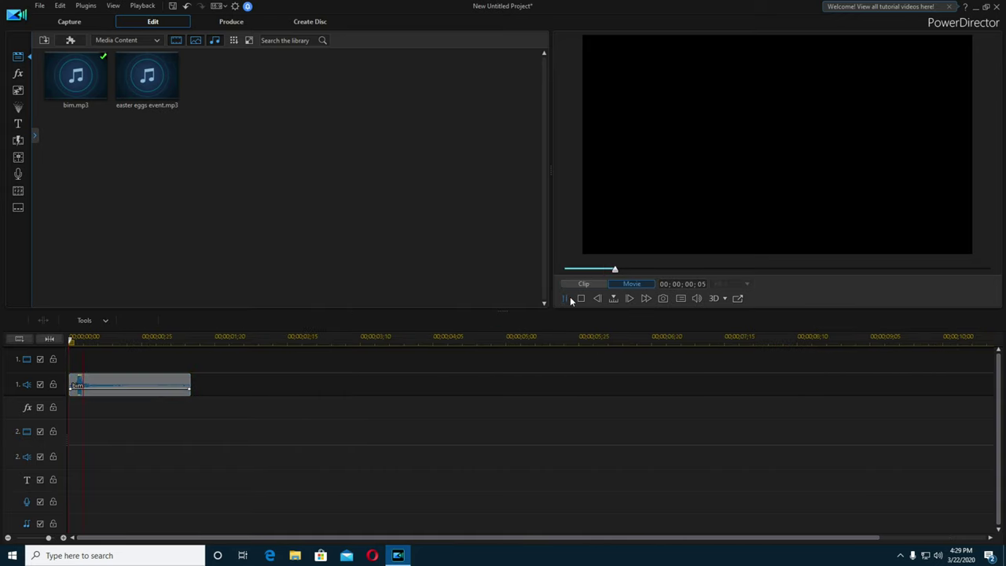
Trim the end of the bim clip to 00;00;00;18 and play the shortened clip from the start
click(180, 380)
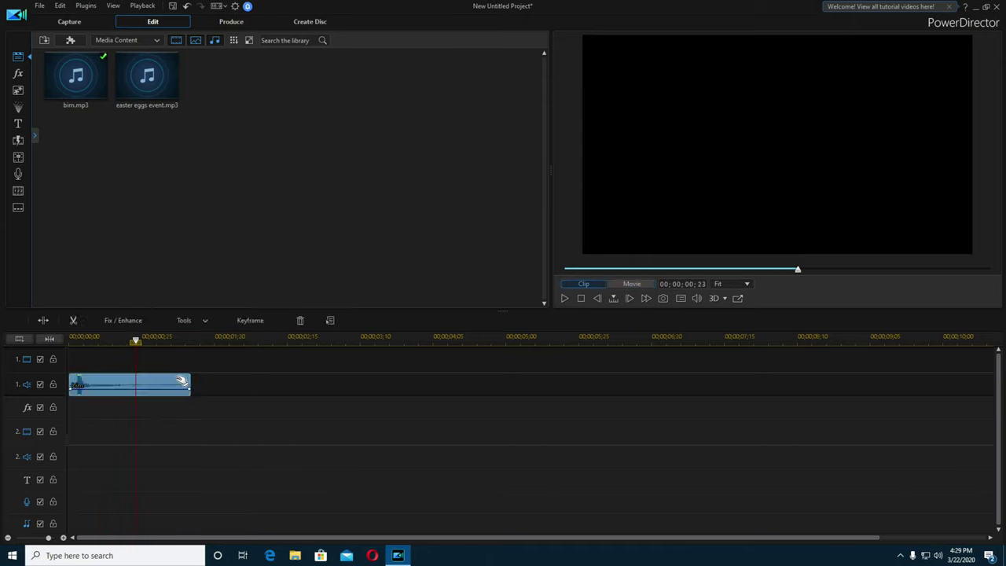
drag(188, 383, 121, 388)
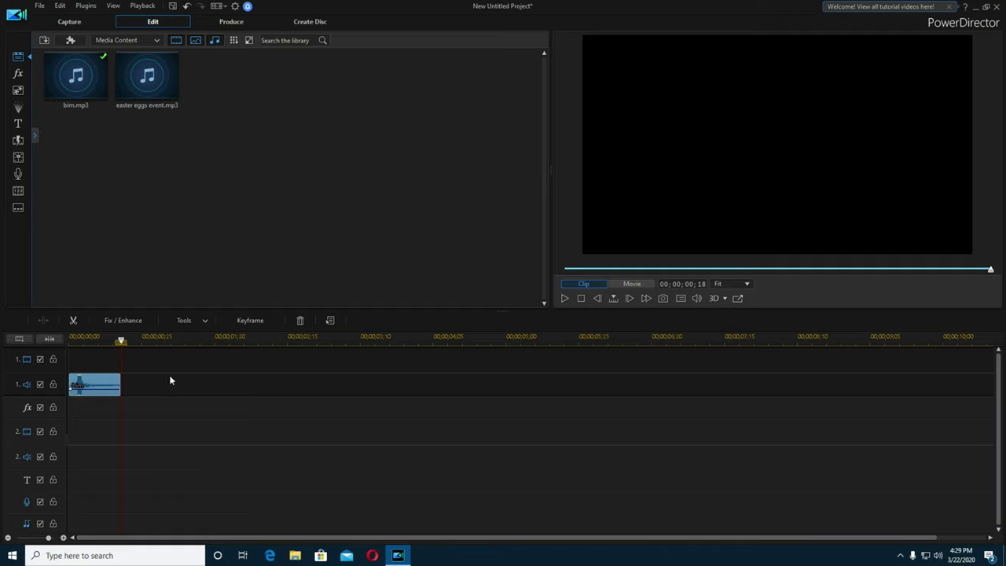
click(71, 340)
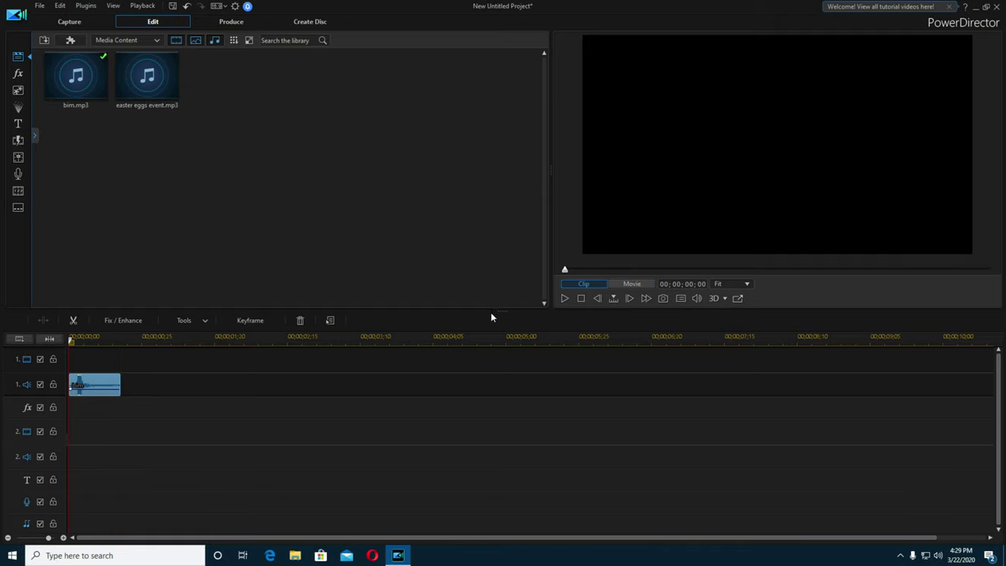
click(563, 300)
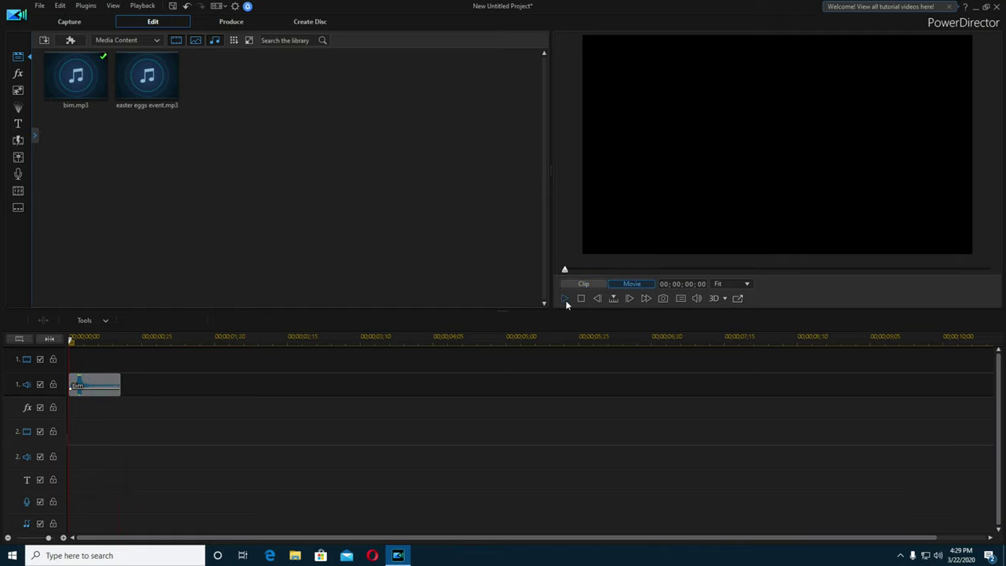
Add easter eggs event.mp3 directly after the bim clip on audio track 1 and play the sequence
click(160, 88)
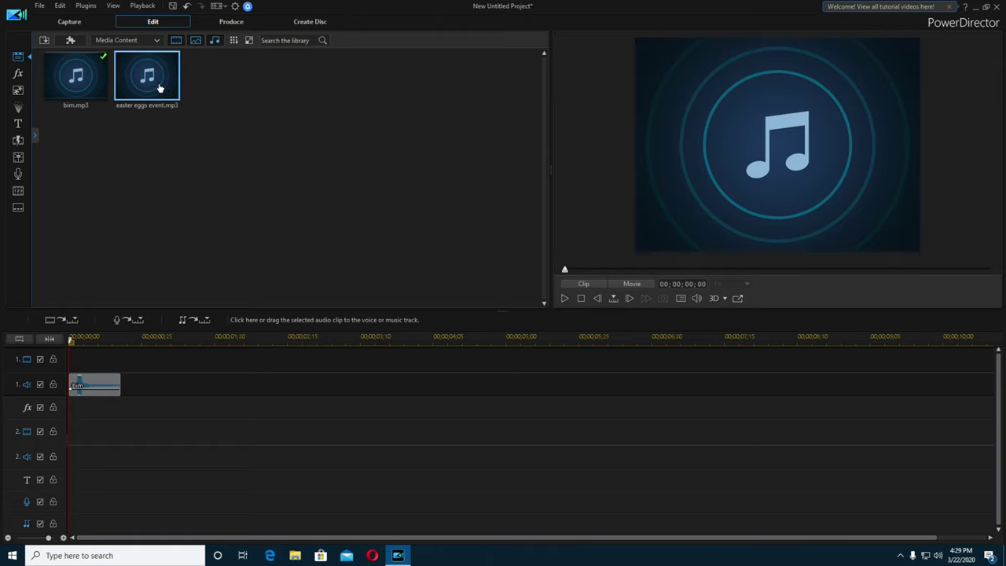
drag(154, 78, 124, 390)
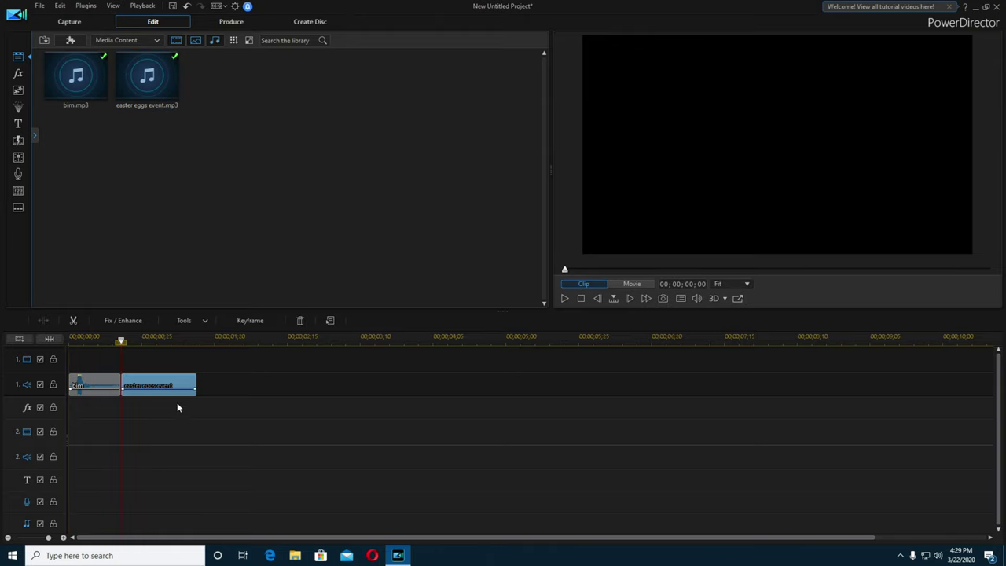
click(73, 343)
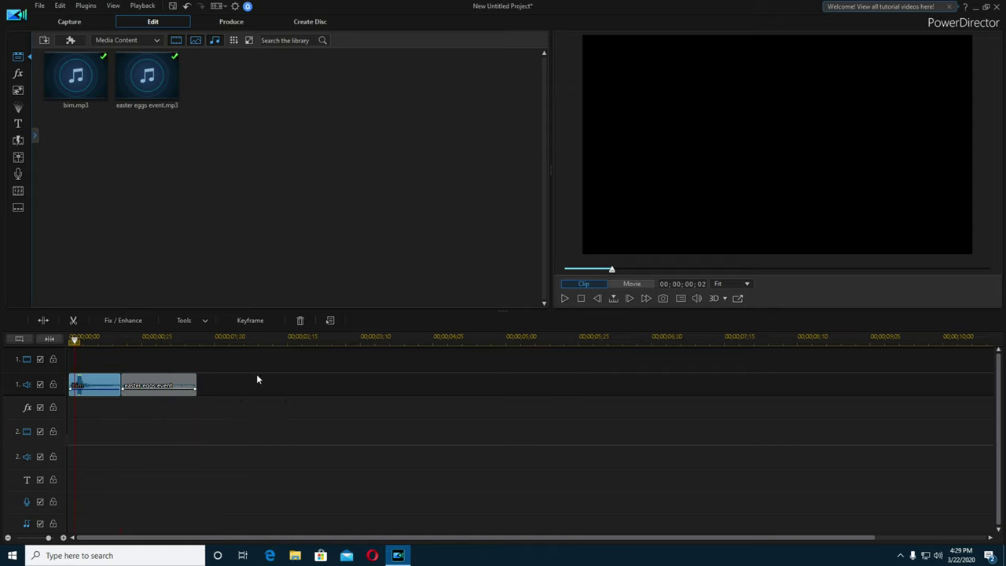
click(564, 299)
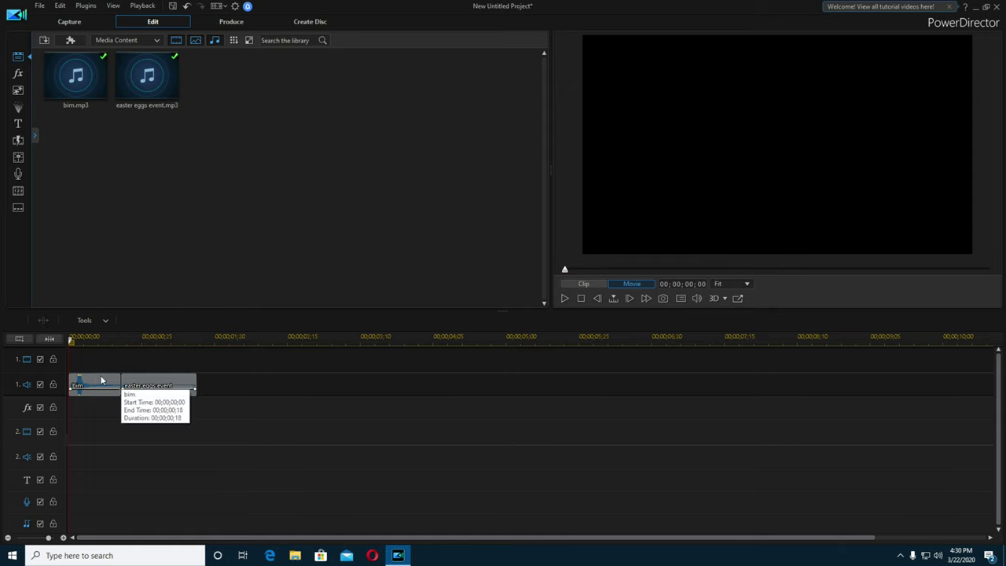
click(565, 298)
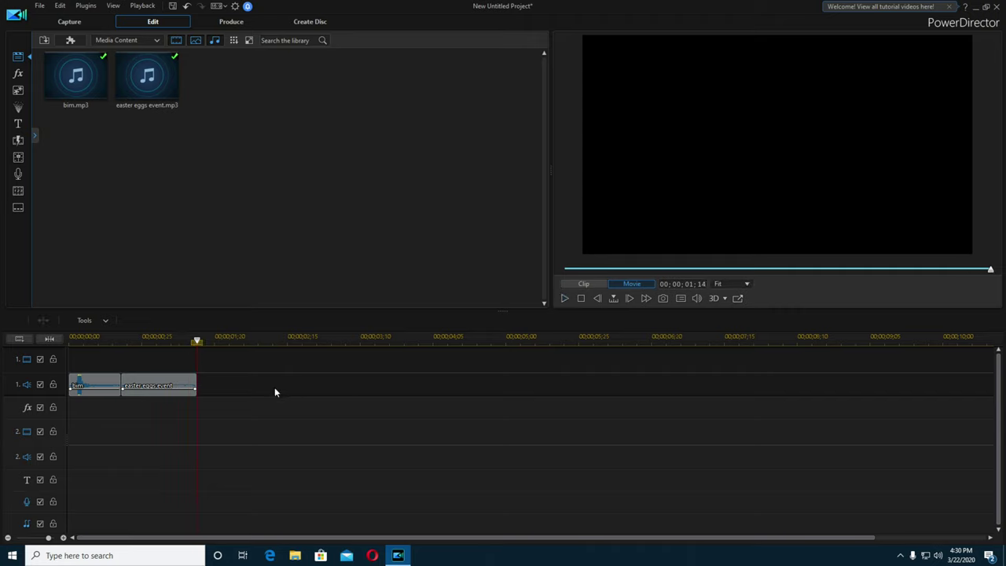
Raise the volume of the easter eggs event clip and replay the sequence from the start
click(185, 387)
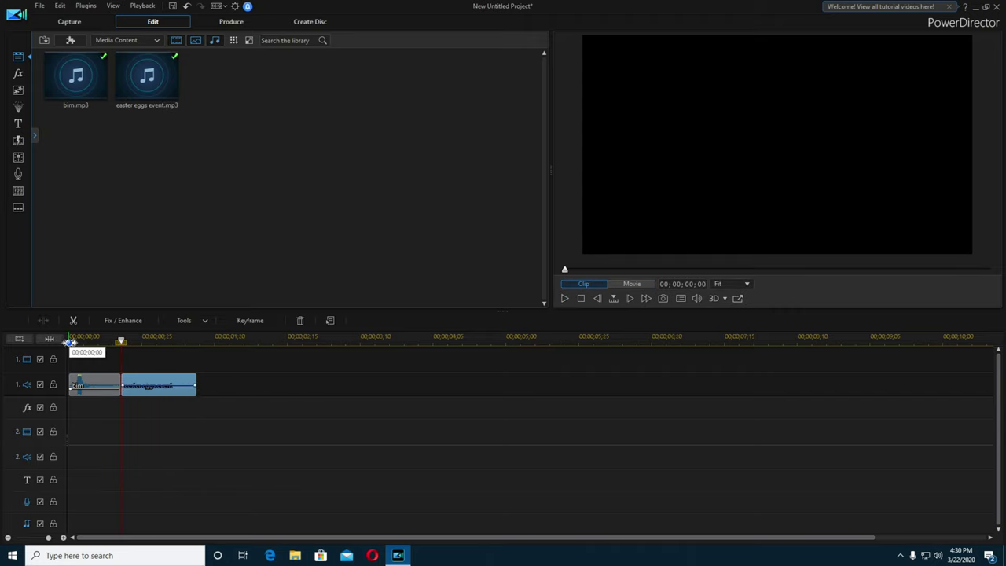
click(69, 343)
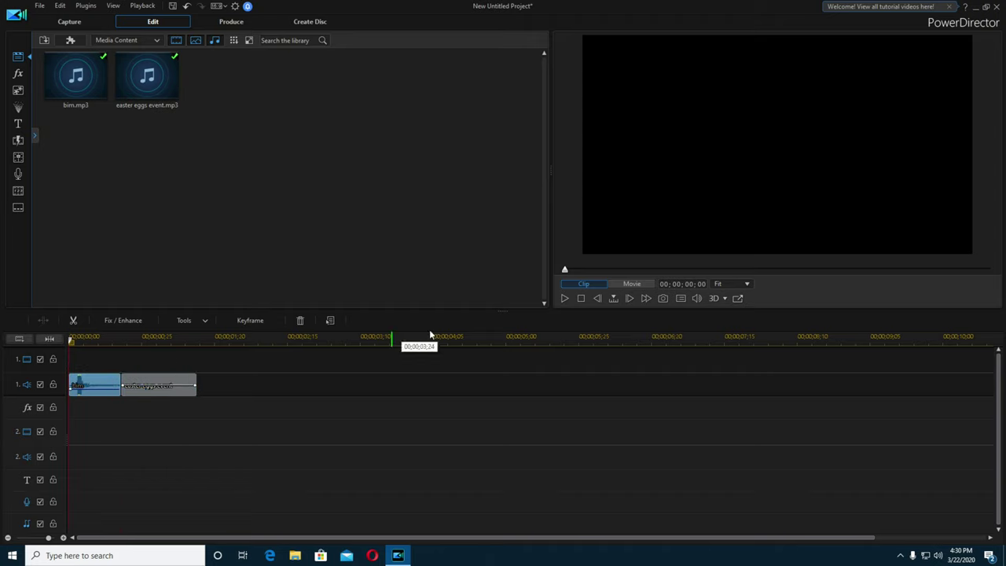
click(564, 300)
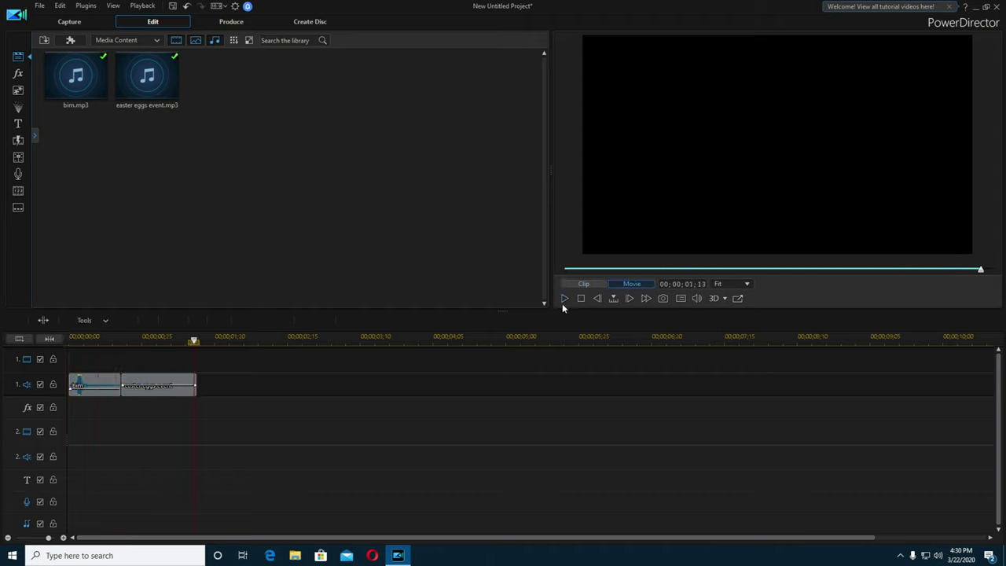
Produce the timeline as an M4A audio file and copy the Produce file from its output folder
click(232, 25)
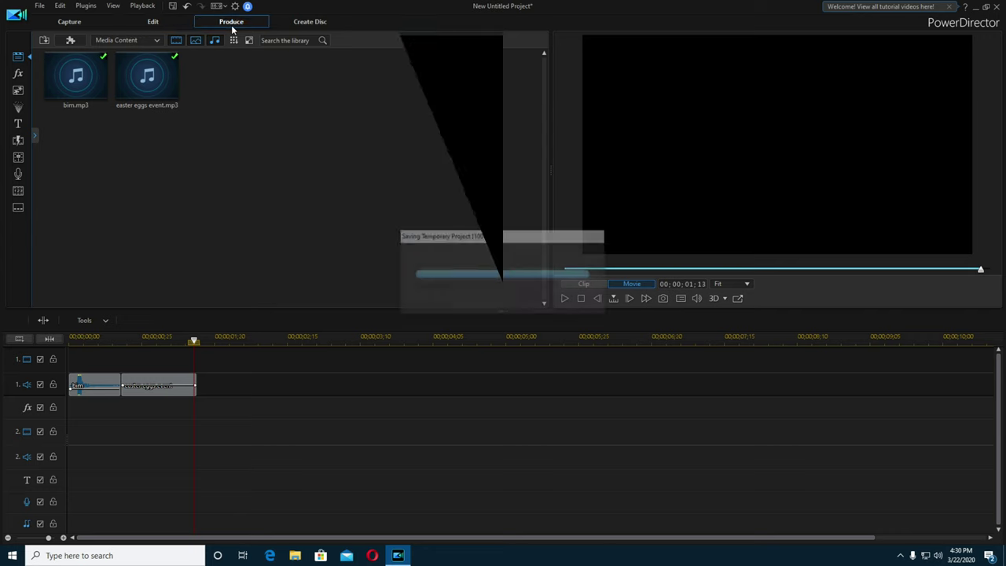
click(162, 121)
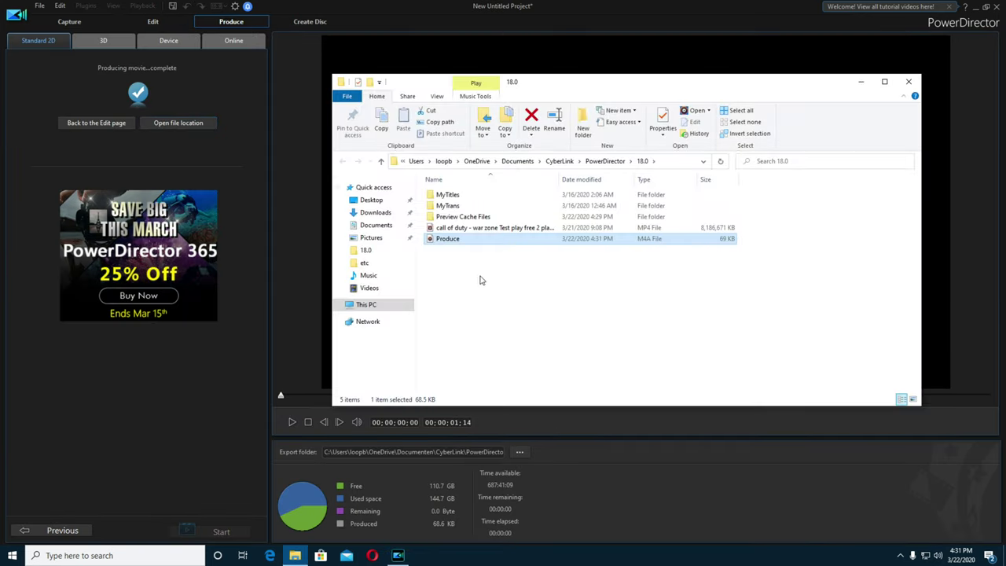
click(474, 267)
click(451, 240)
right_click(451, 241)
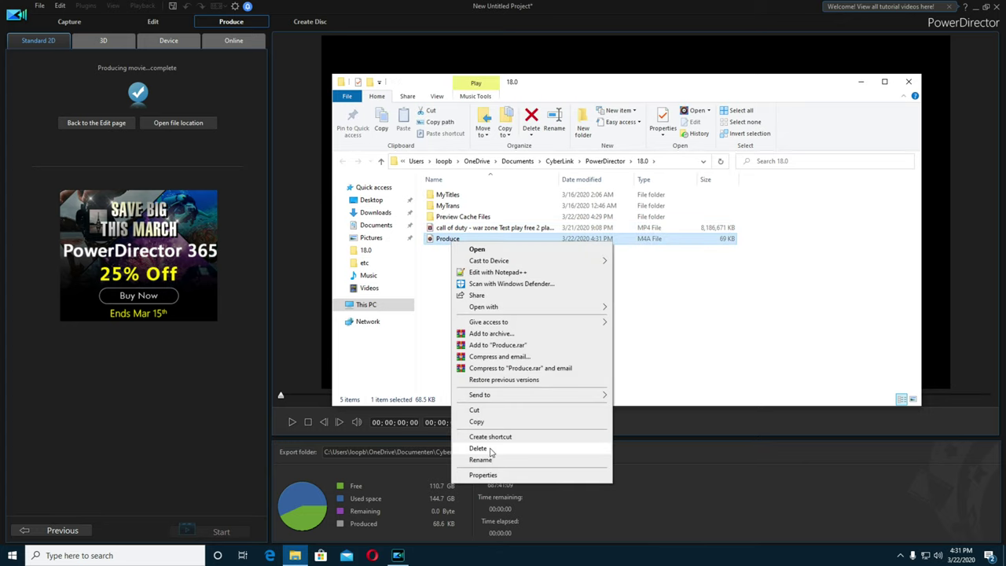
click(477, 421)
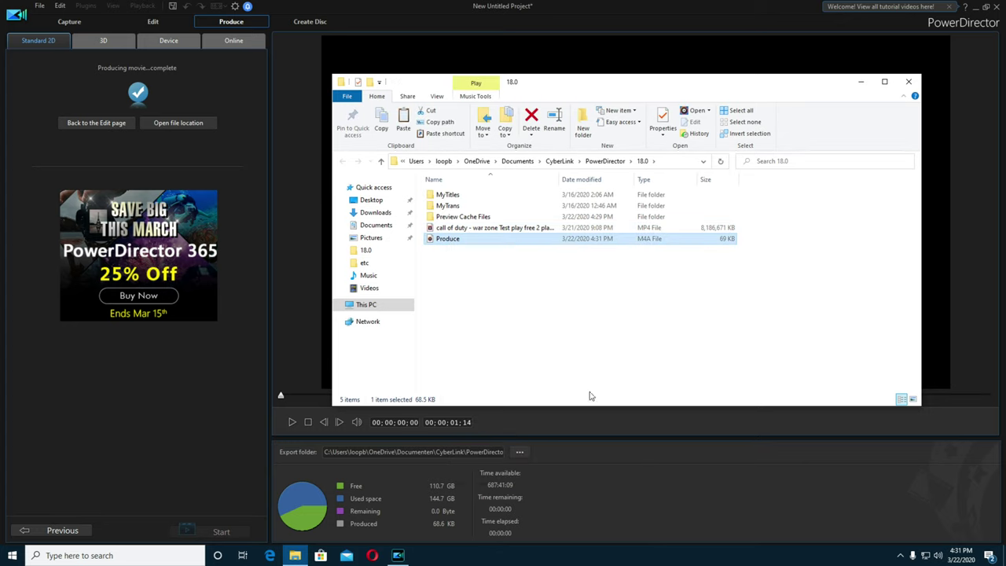
Close the output folder and PowerDirector without saving the project, and paste the Produce file onto the desktop
click(908, 81)
click(997, 7)
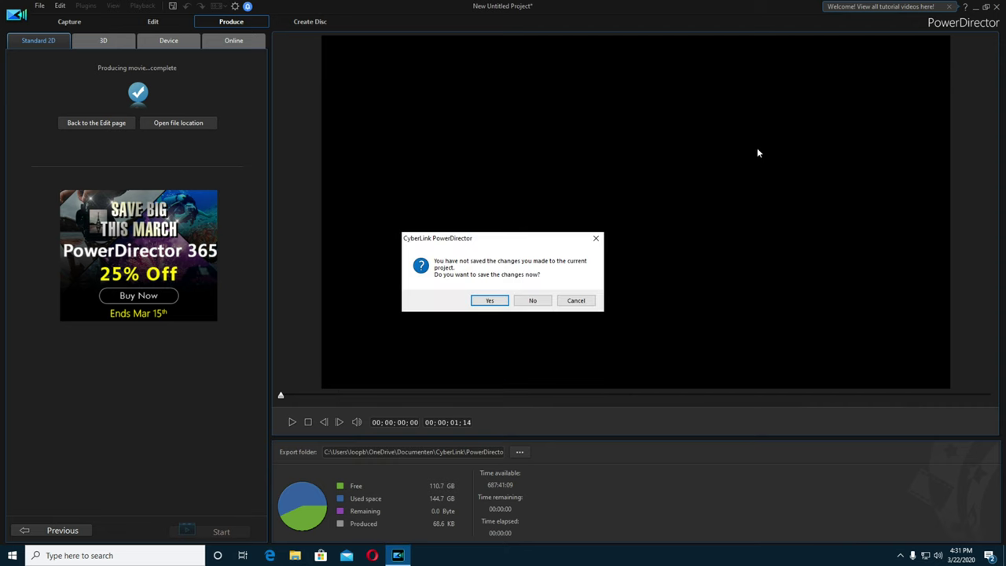
click(539, 301)
right_click(614, 228)
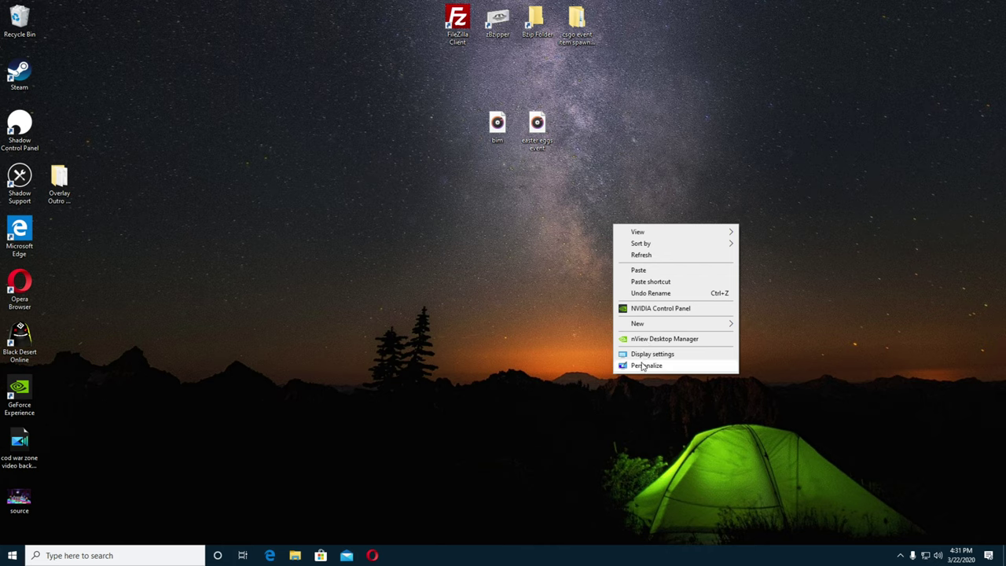
click(553, 288)
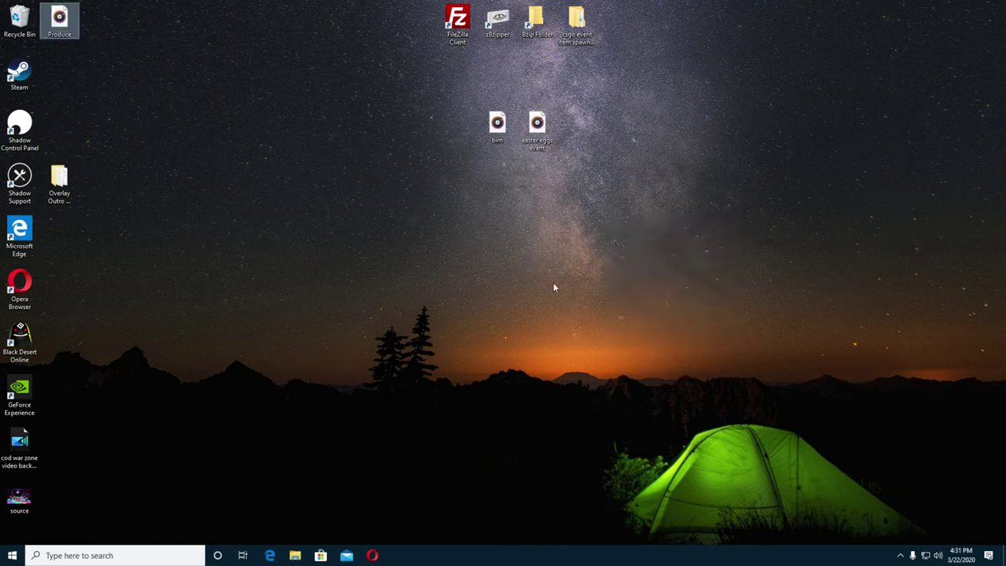
Move the Produce file near the other sound files and send the original bim and easter eggs event files to the Recycle Bin
drag(59, 20, 606, 213)
click(606, 209)
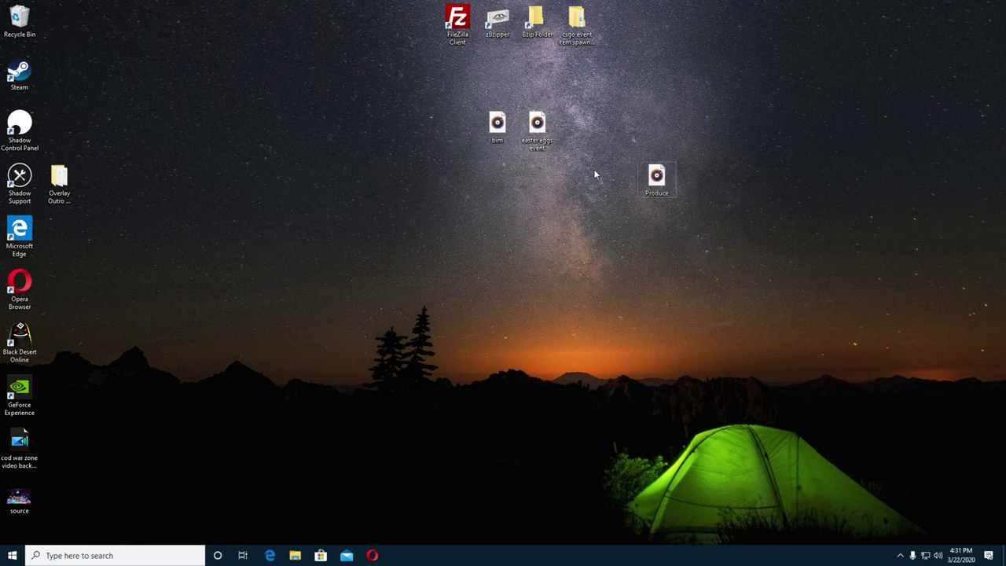
drag(612, 115, 502, 141)
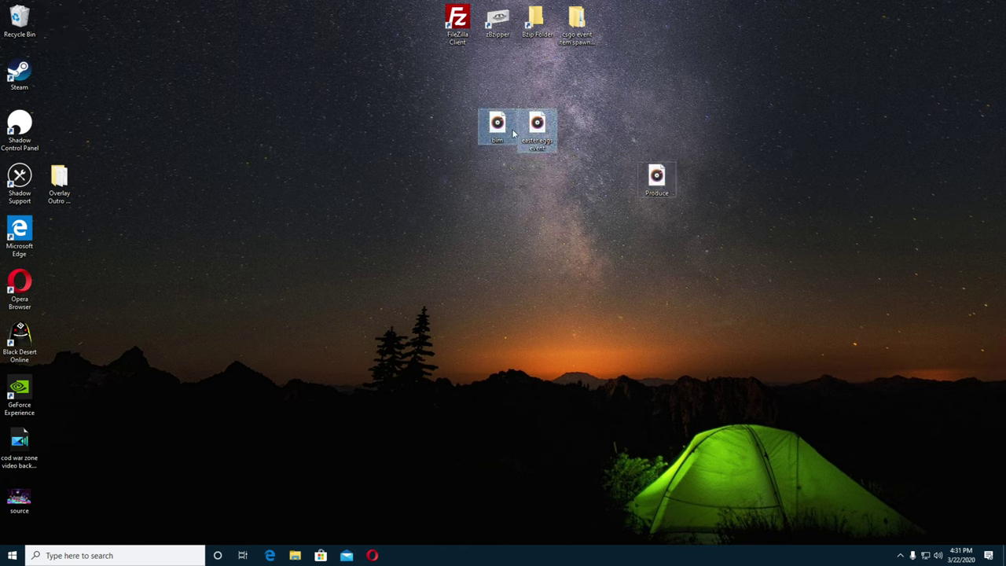
drag(506, 126, 22, 18)
Place the Produce file below the Bzip Folder shortcut and rename it as "easter eggs"
drag(657, 189, 549, 157)
right_click(540, 141)
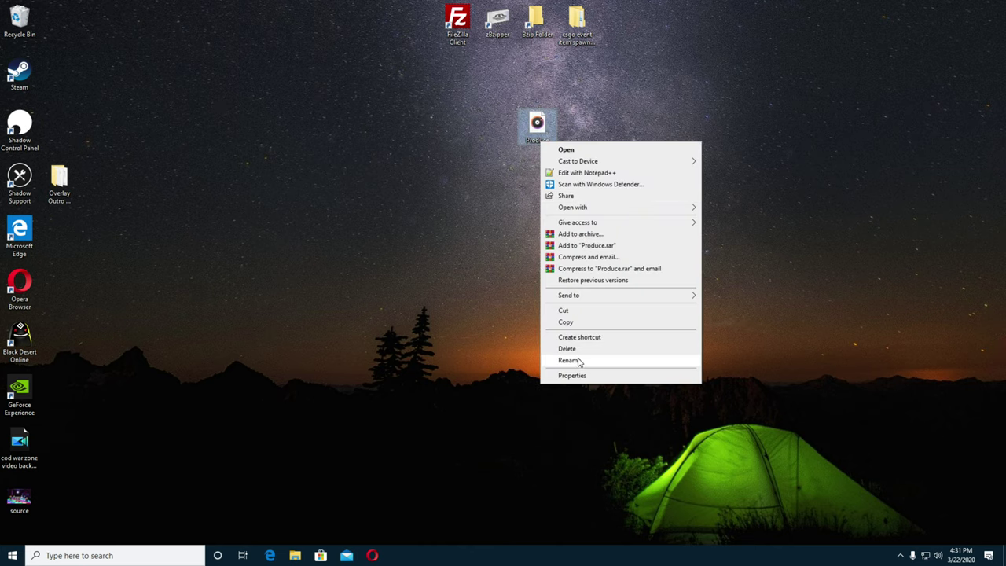
click(578, 359)
text(easter eggs even)
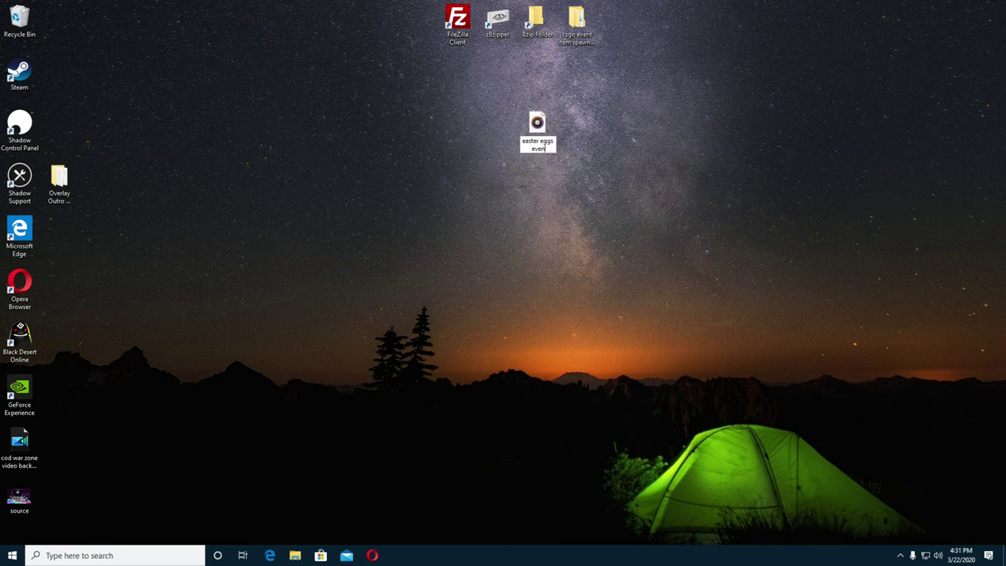
key(BackSpace)
key(BackSpace)
key(Return)
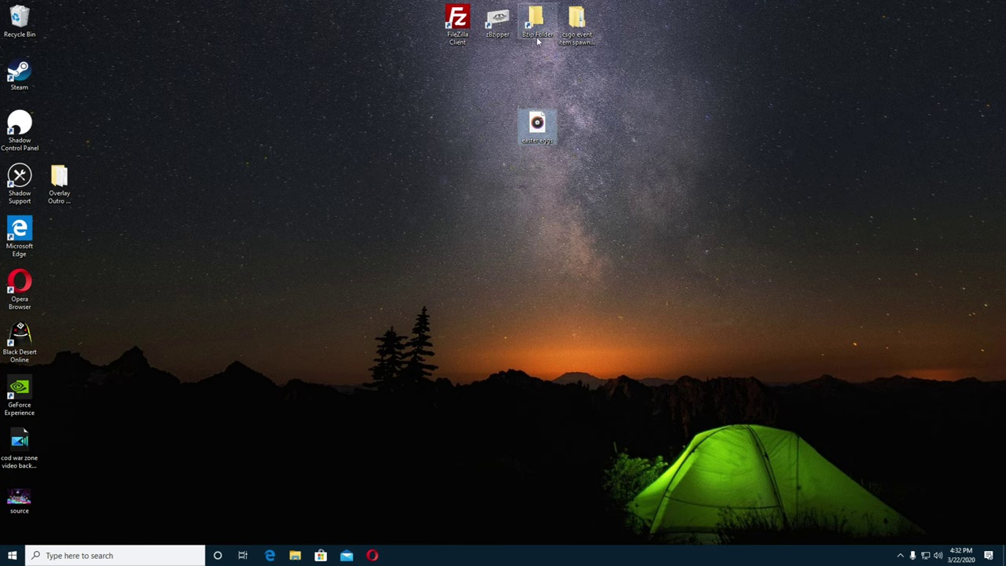
Move the "easter eggs" sound file into the Bzip Folder and try to compress it with zBzipper
drag(537, 133, 535, 37)
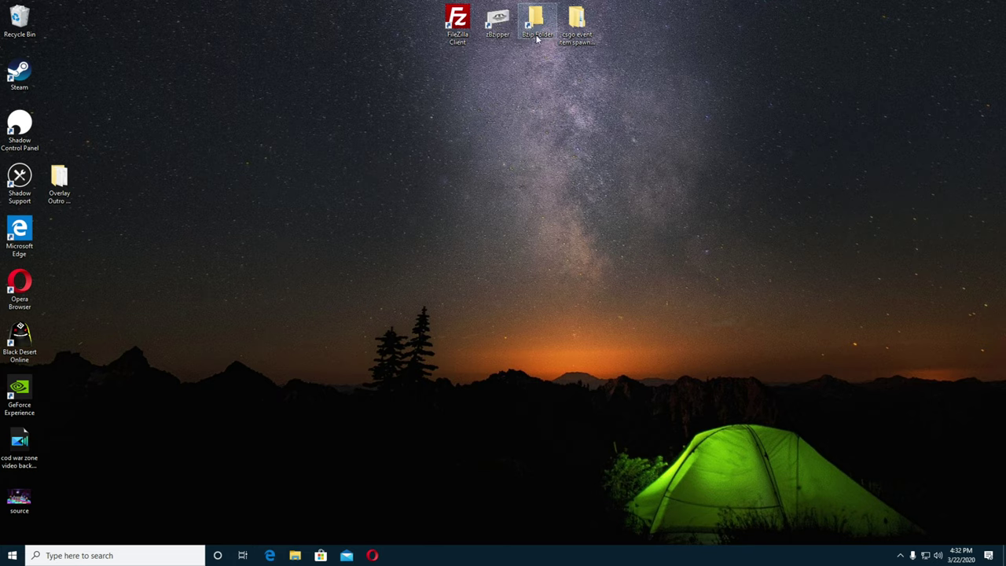
double_click(537, 30)
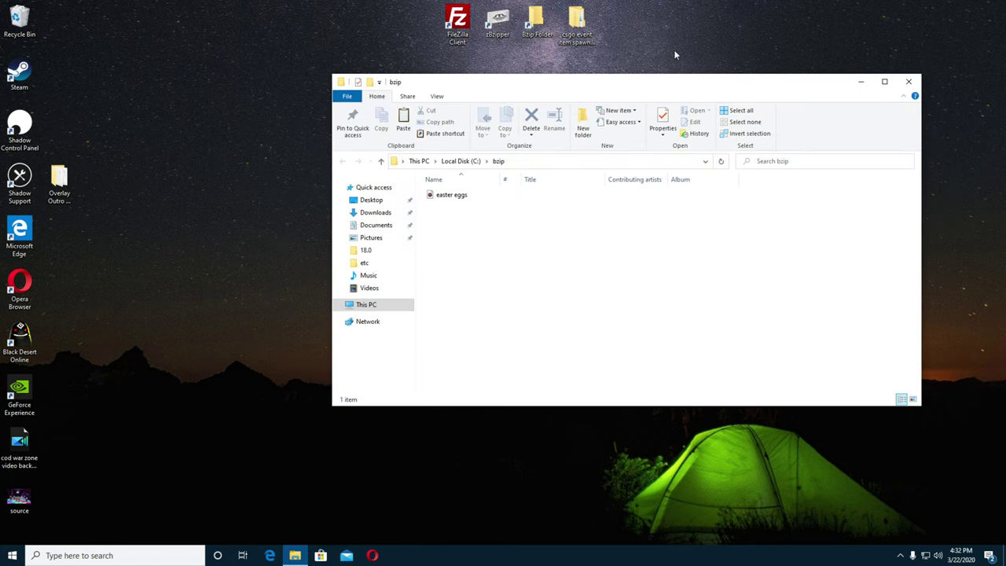
double_click(498, 22)
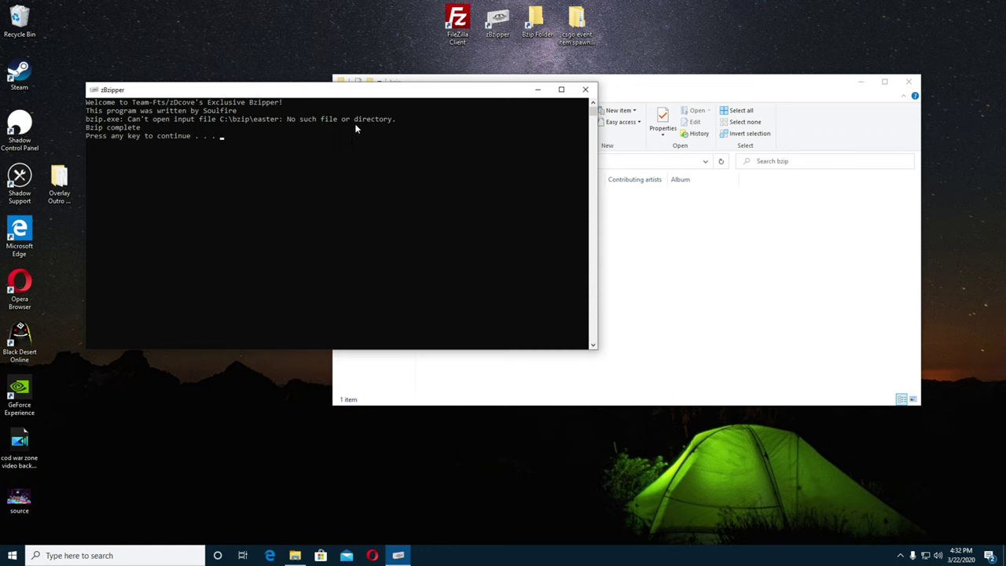
key(Return)
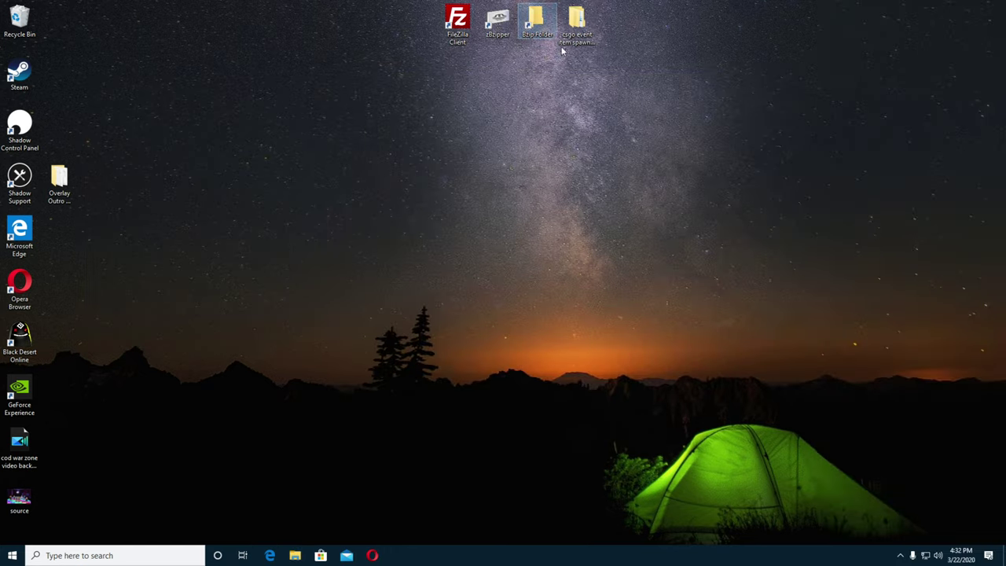
Rename the "easter eggs" sound file in the Bzip Folder as "eastereggs", without the space, and close the folder
double_click(540, 25)
click(461, 197)
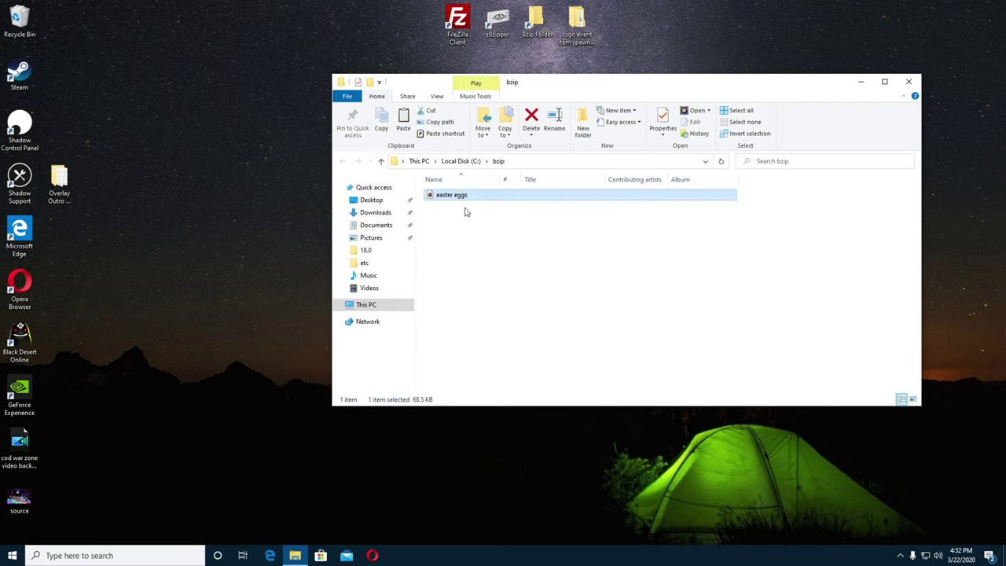
right_click(455, 196)
click(481, 396)
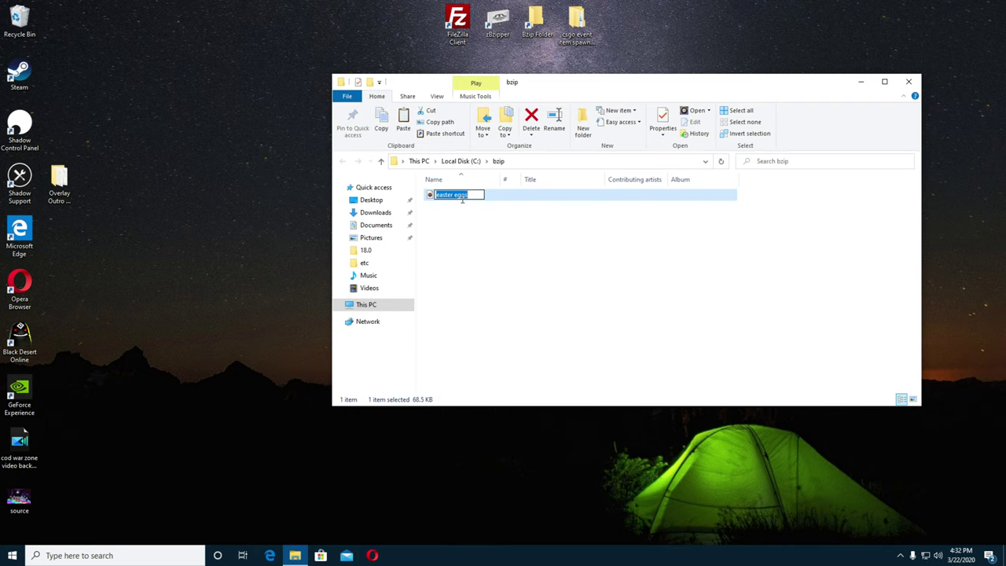
click(454, 195)
click(482, 249)
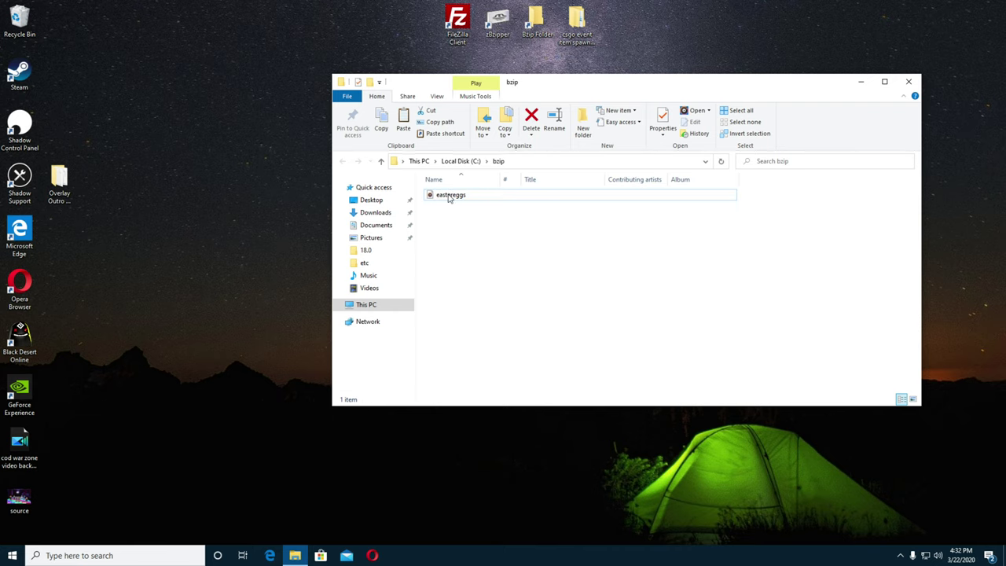
click(908, 81)
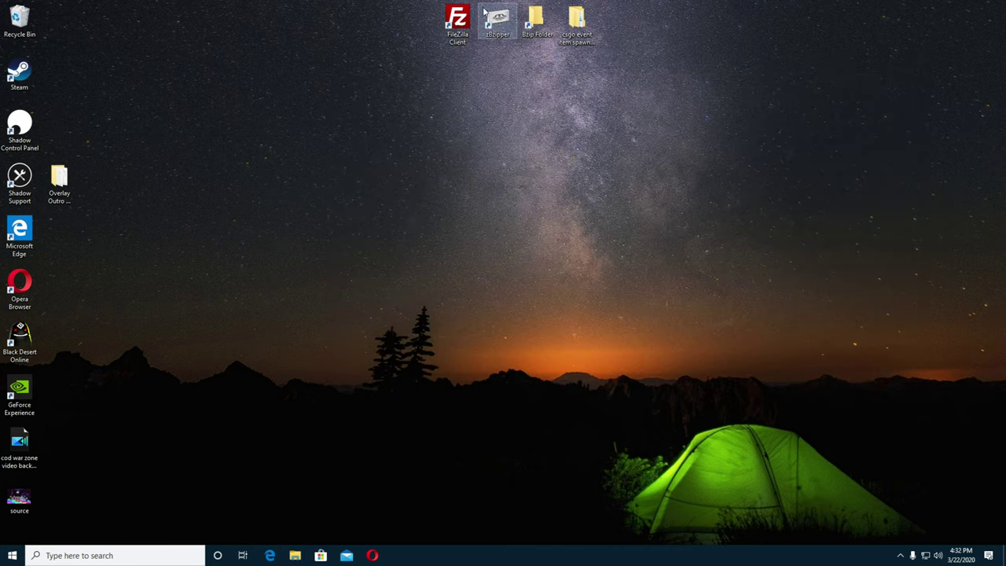
Compress the "eastereggs" sound file with zBzipper and open the properties of the compressed file in the Bzip Folder
double_click(495, 17)
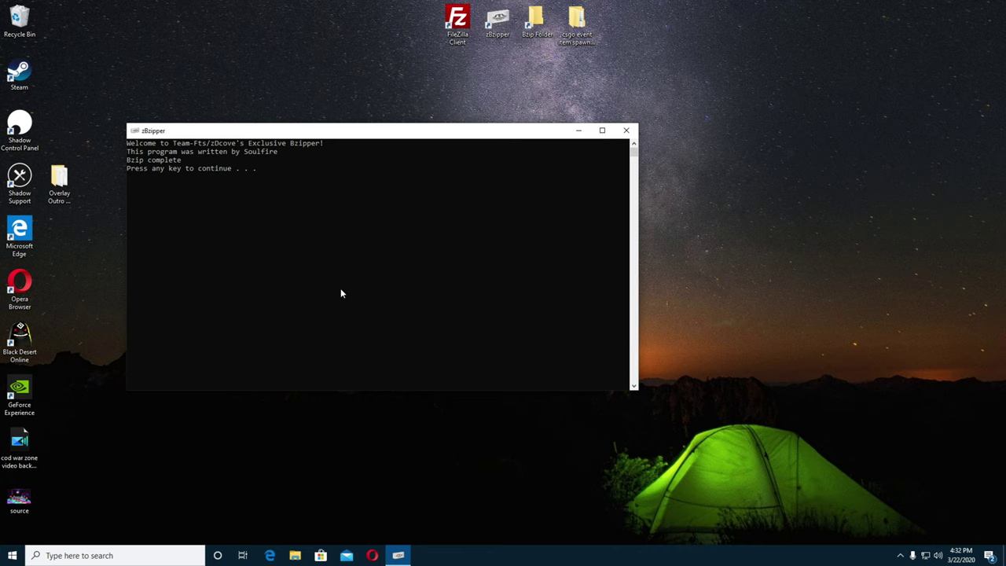
key(Return)
double_click(519, 39)
mouse_move(461, 239)
mouse_down()
mouse_move(449, 191)
mouse_move(434, 208)
mouse_move(501, 205)
mouse_move(451, 241)
mouse_move(454, 256)
mouse_up()
click(461, 206)
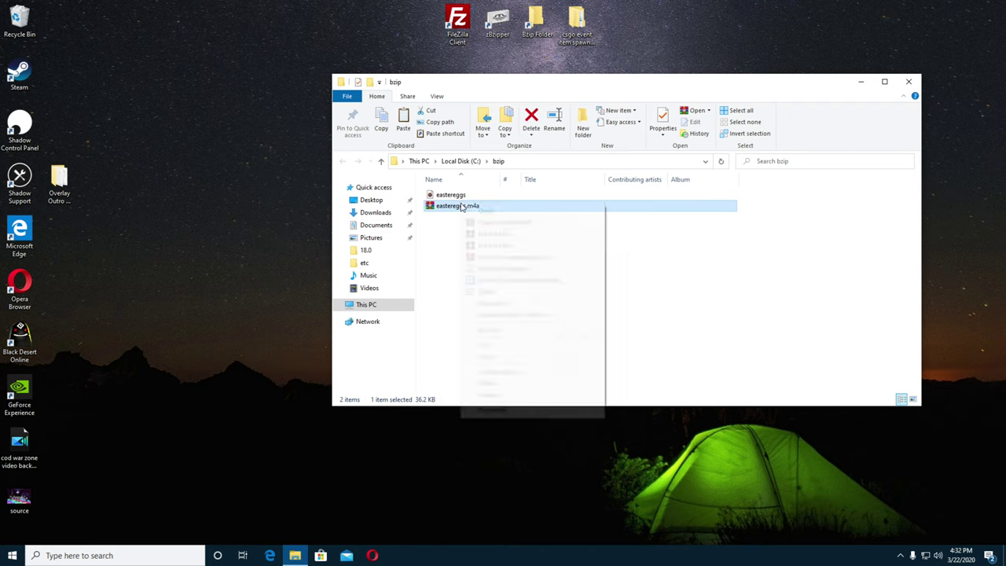
right_click(460, 205)
click(505, 414)
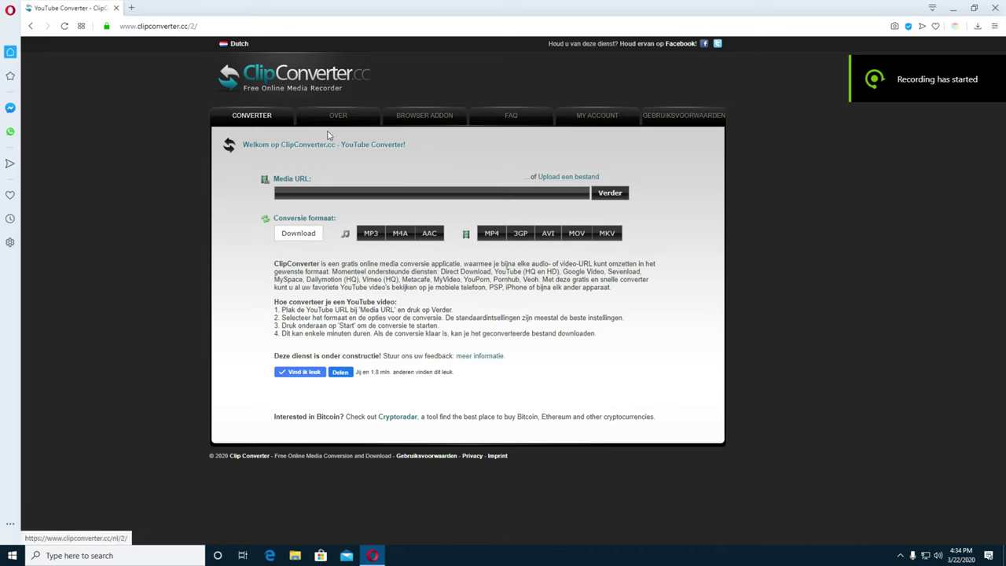
In the Opera browser, follow ClipConverter's file upload link to the CloudConvert site
click(567, 178)
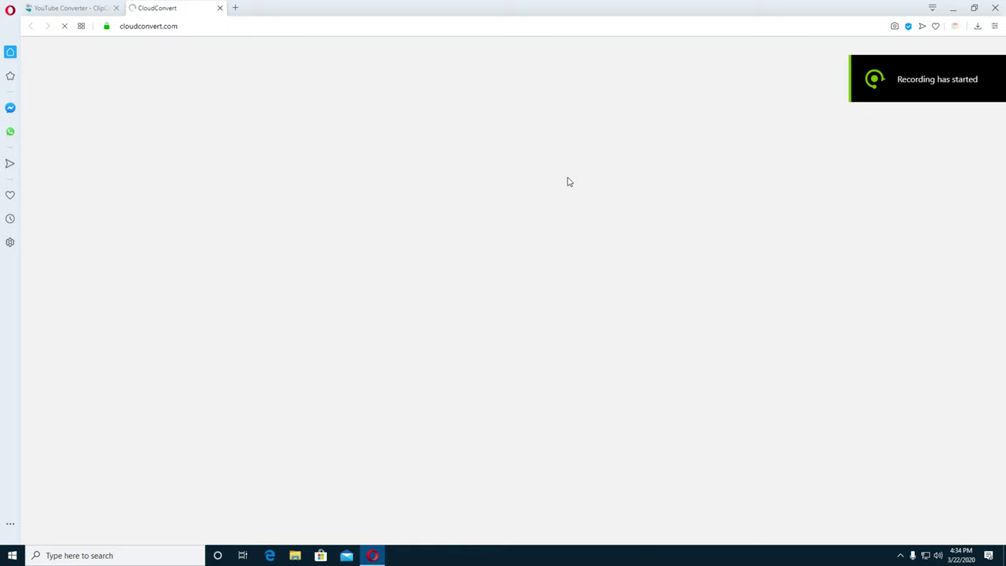